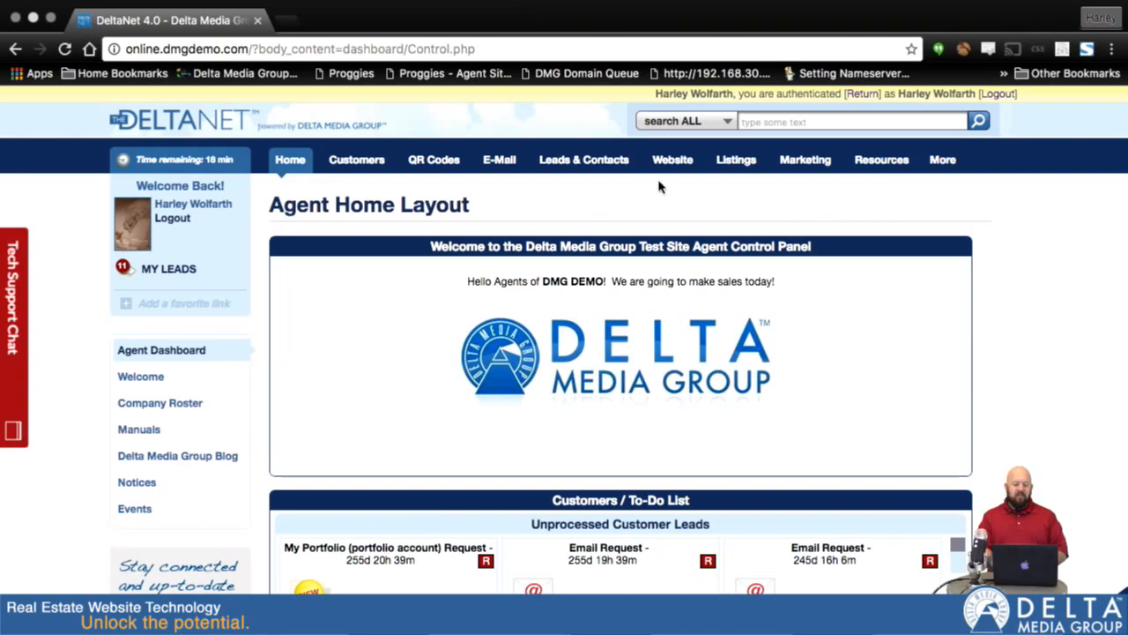
Step: Open Site Design and choose the current template 2417 to customize
mouse_move(667, 168)
click(668, 252)
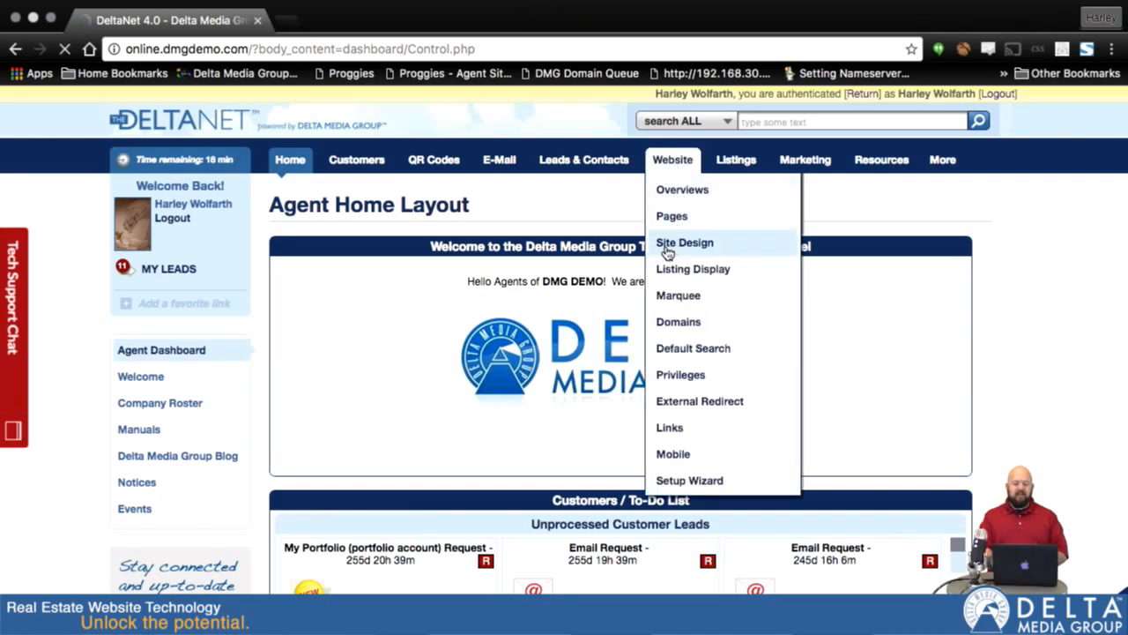
scroll(667, 253, down, 5)
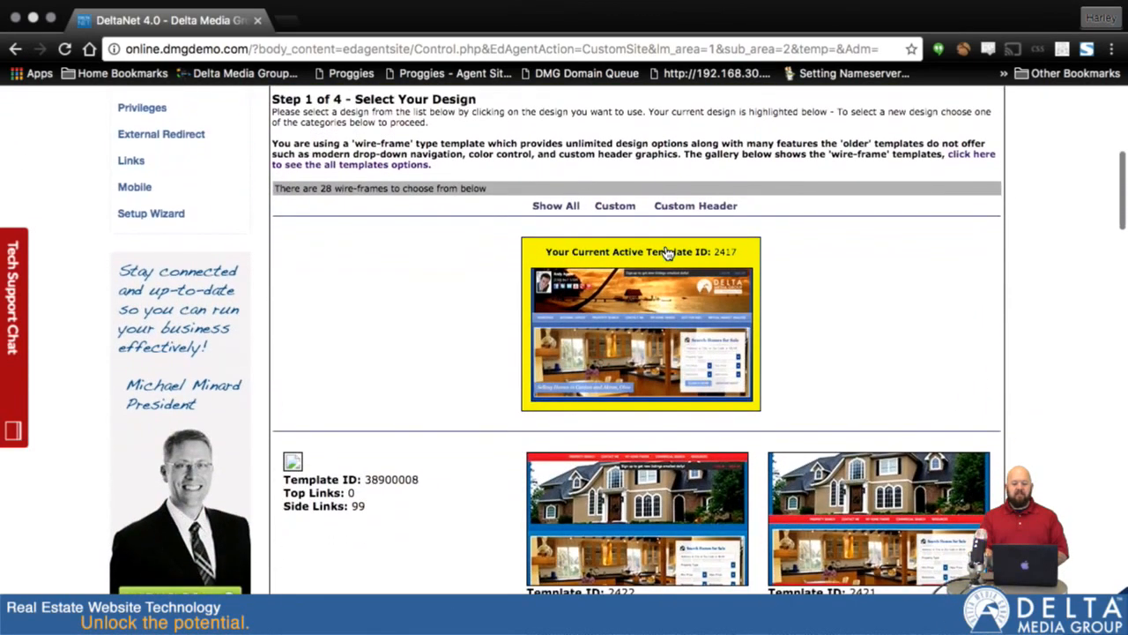
scroll(668, 253, down, 2)
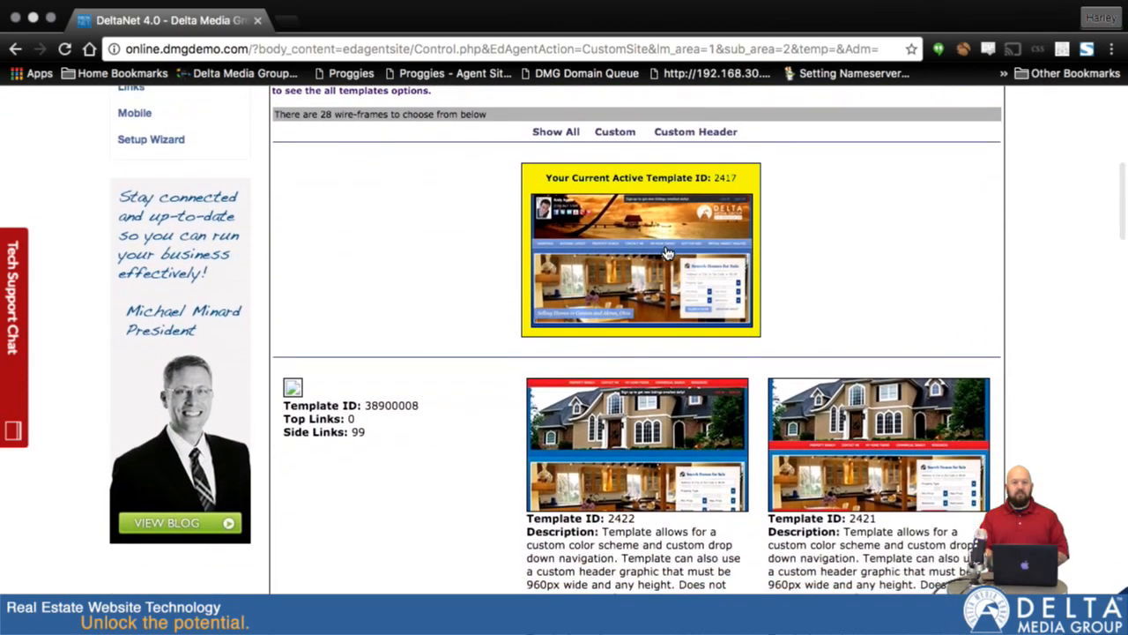
scroll(667, 253, down, 1)
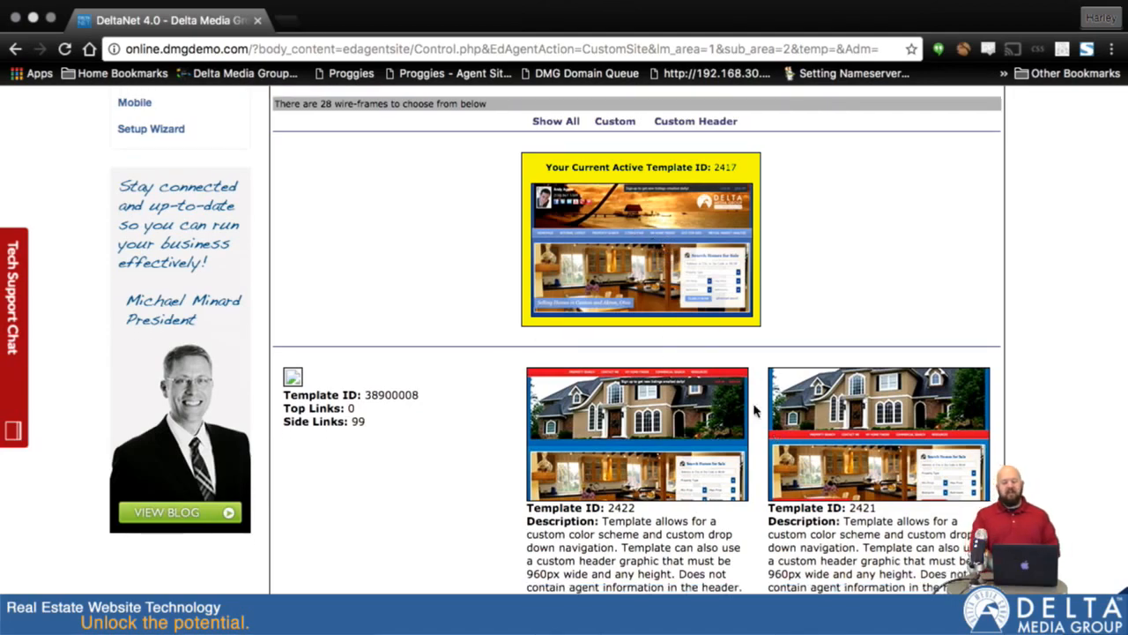
click(641, 243)
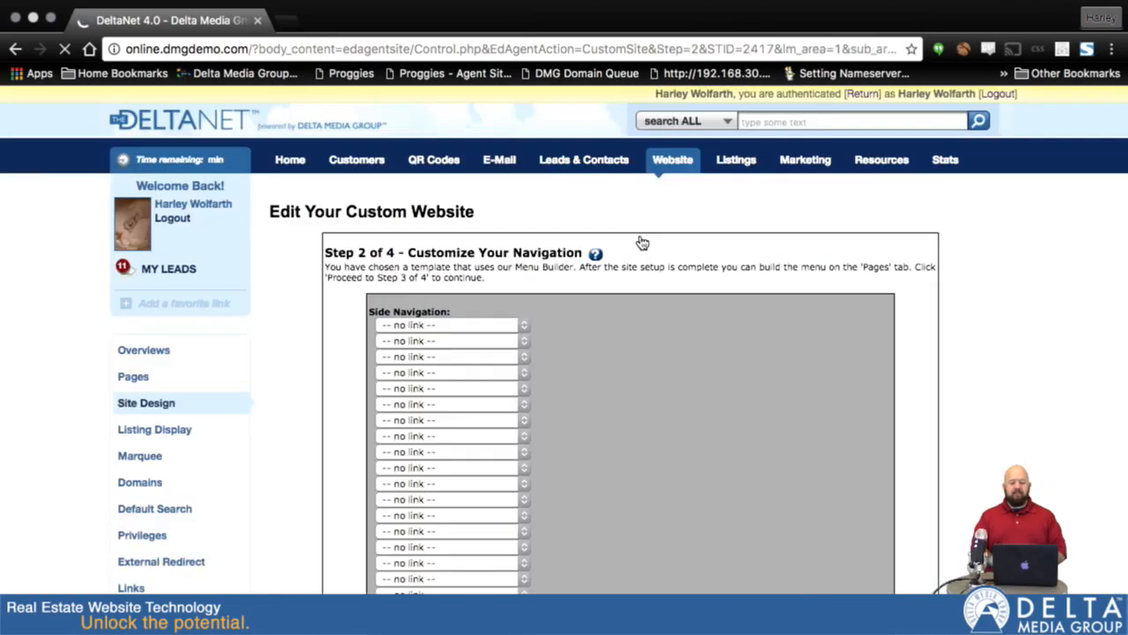
Step: Advance the wizard through width and colours to Step 4, Customize Your Home Page
scroll(642, 242, down, 3)
scroll(642, 242, down, 4)
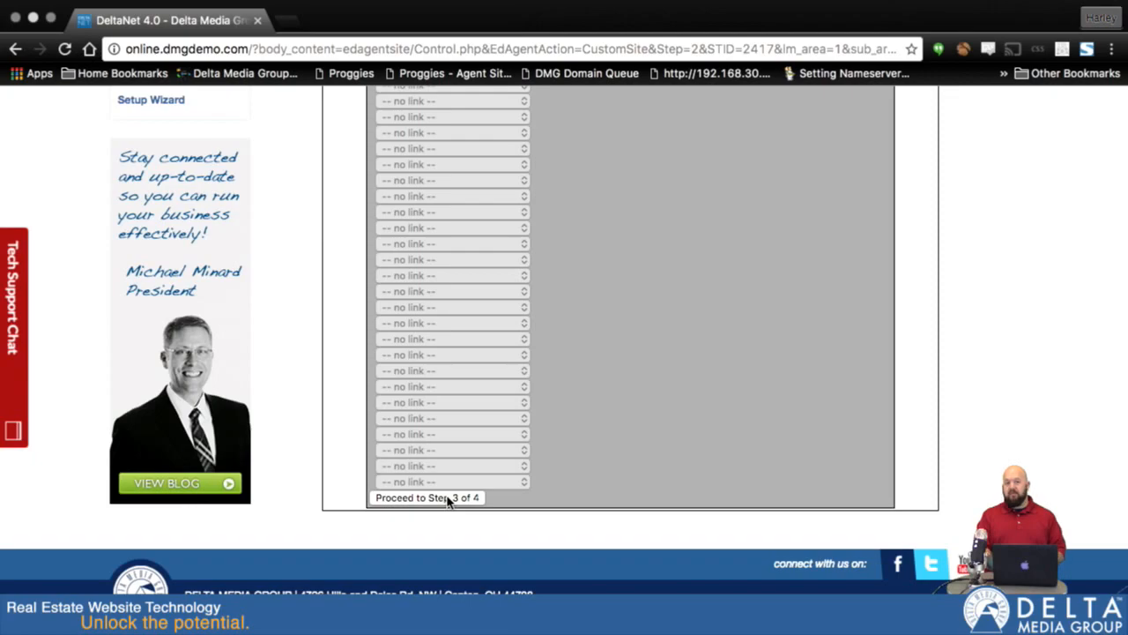
click(448, 498)
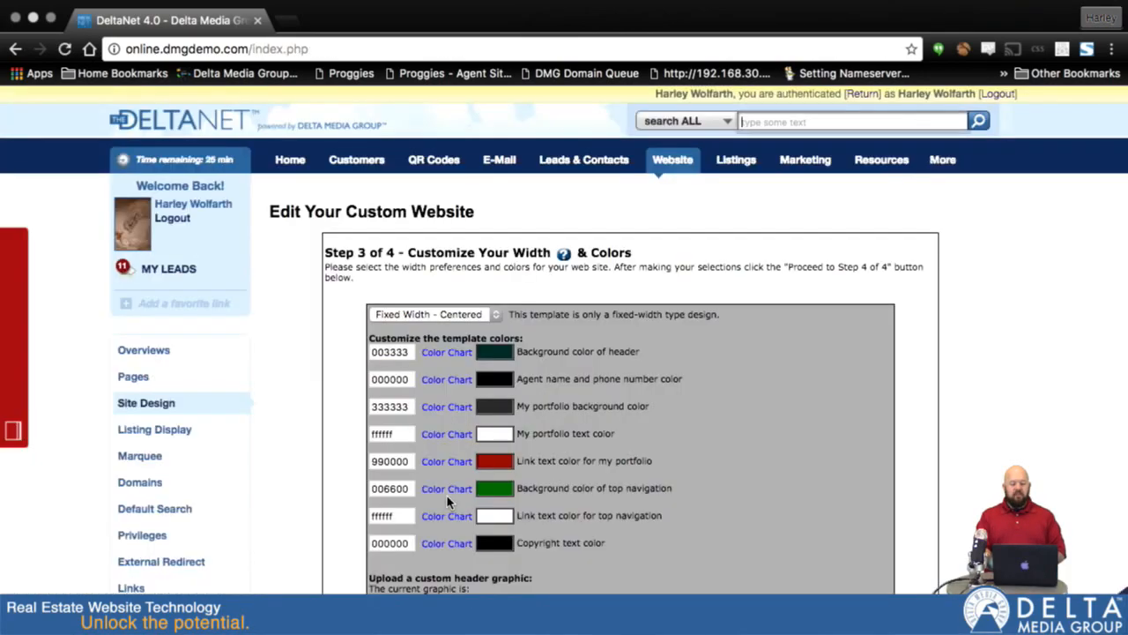
scroll(448, 501, down, 4)
scroll(888, 488, down, 5)
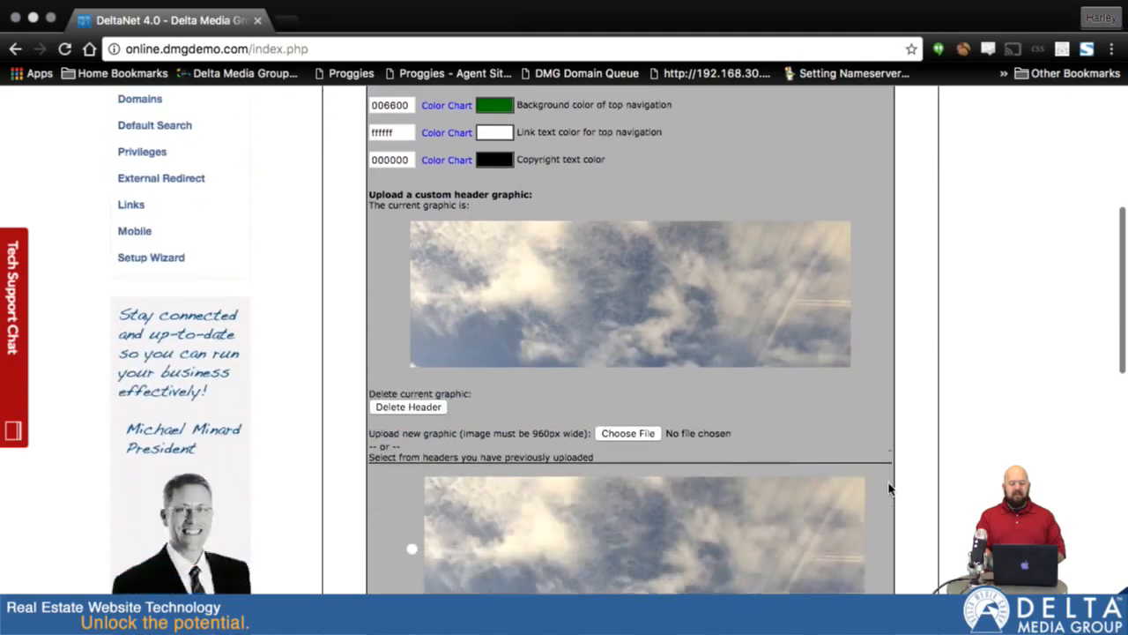
scroll(889, 487, down, 6)
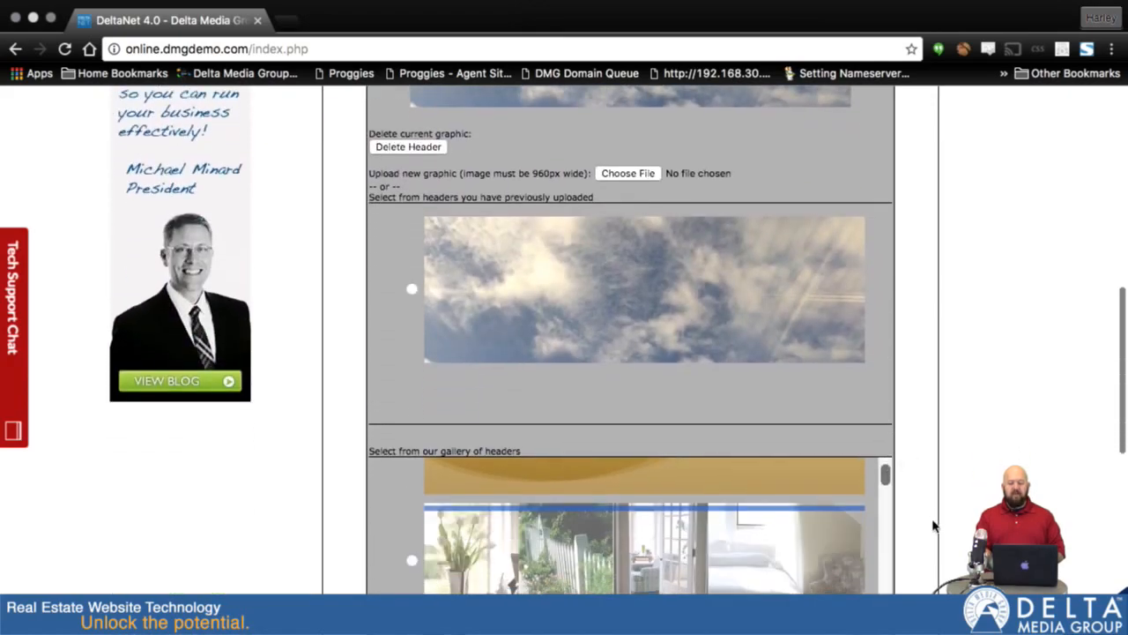
scroll(934, 526, down, 3)
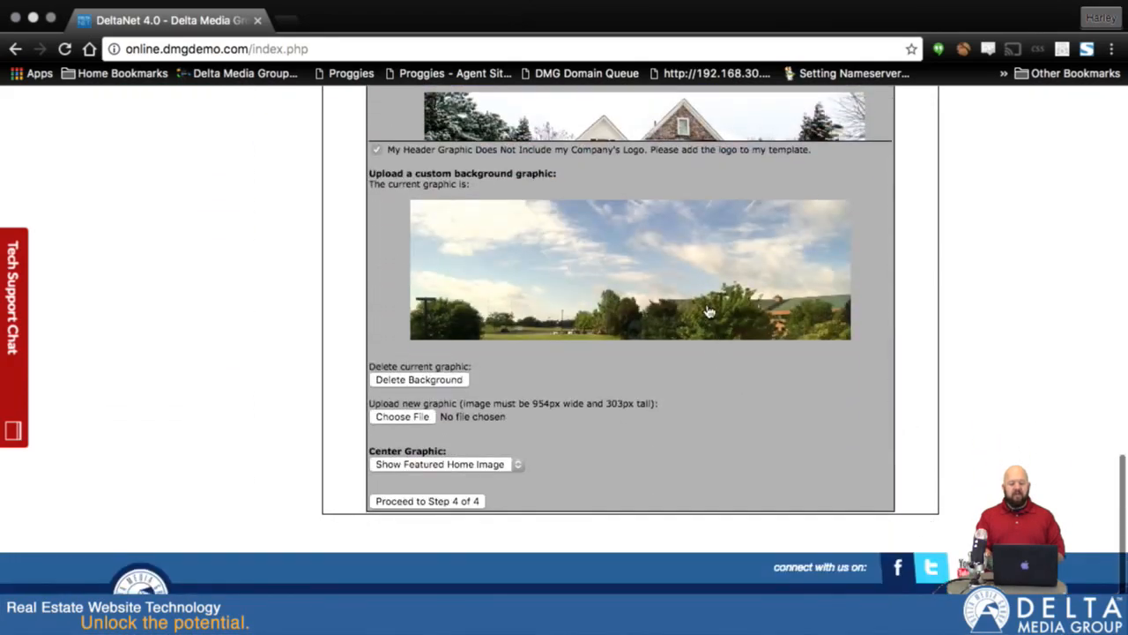
click(423, 501)
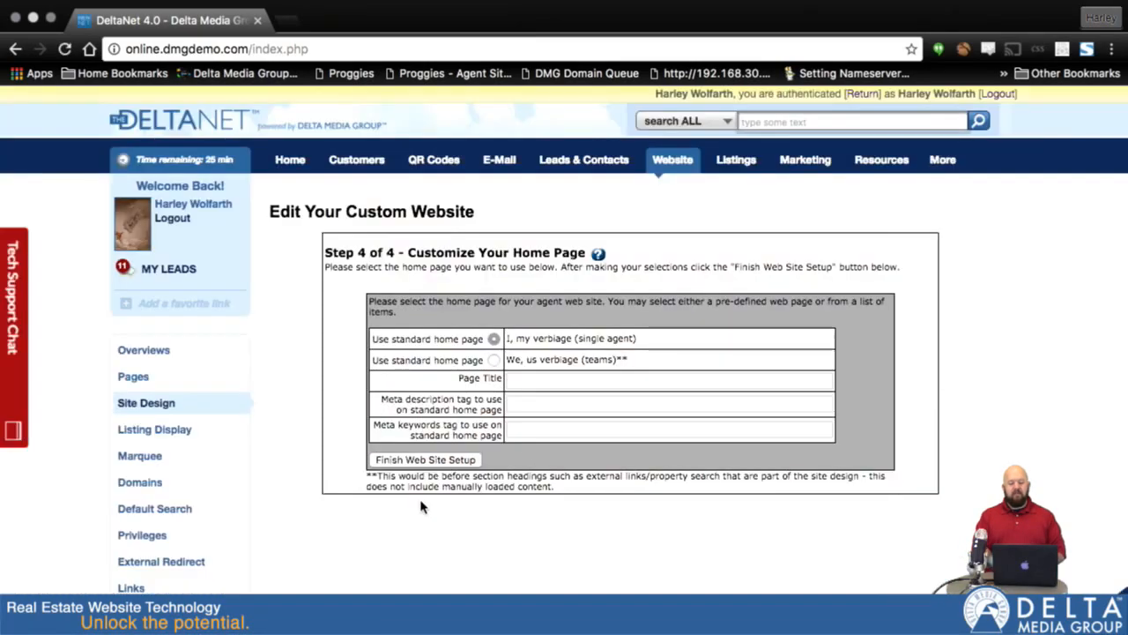
Step: Title the home page as the agent's Real Estate Website and add a Canton Ohio listings meta description
click(537, 378)
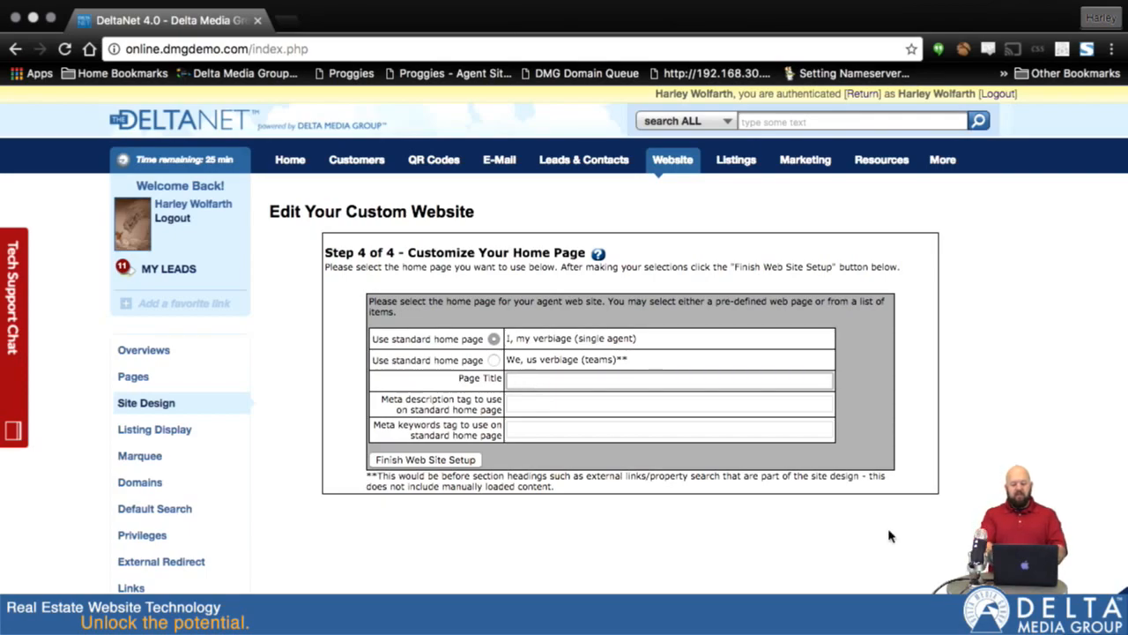
text(Harley )
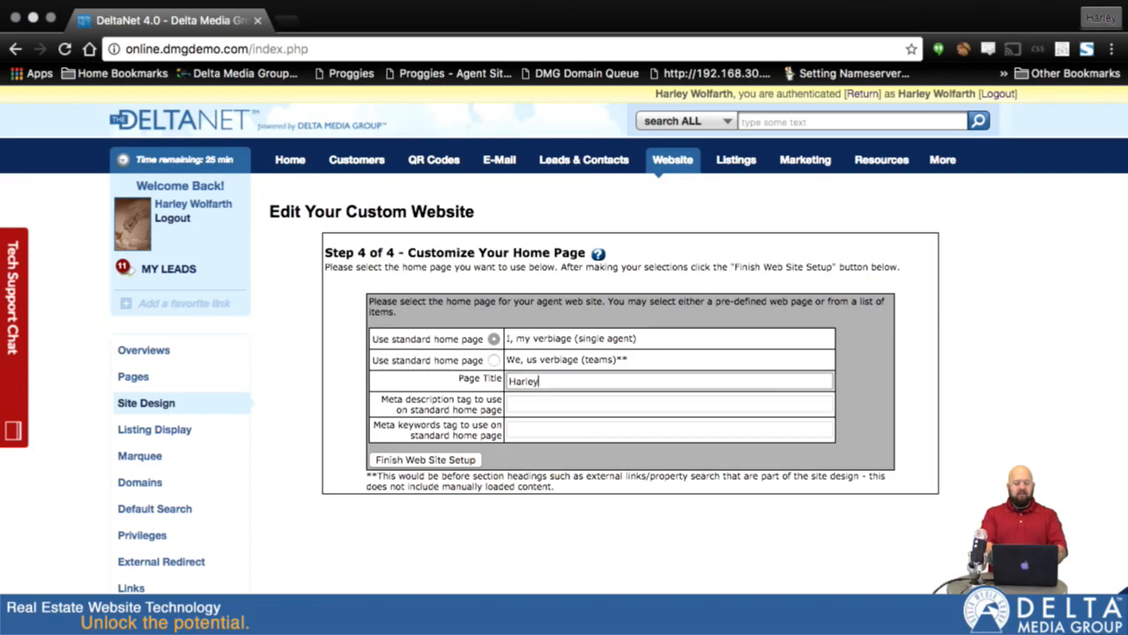
text('s Real Estate WE)
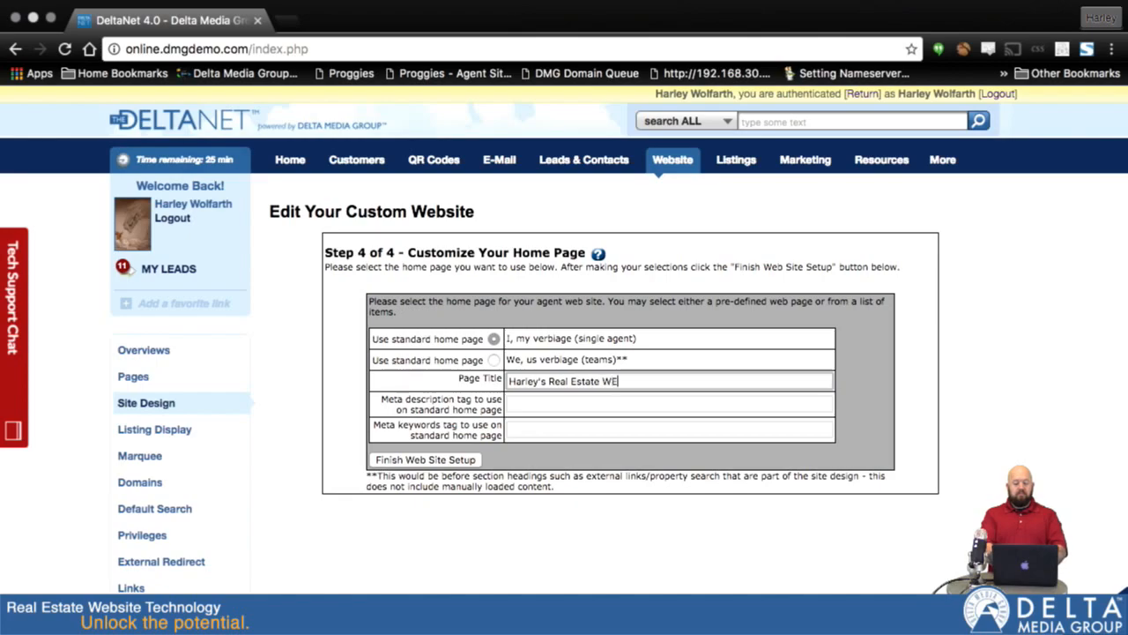
text(bsite)
key(Tab)
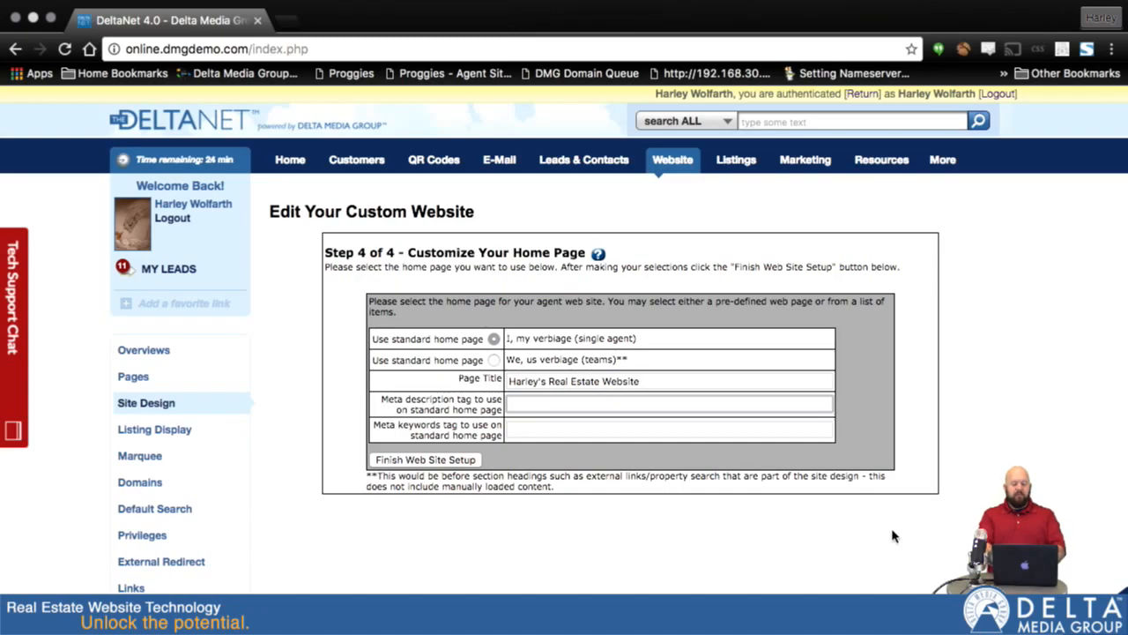
text(Visit my website for)
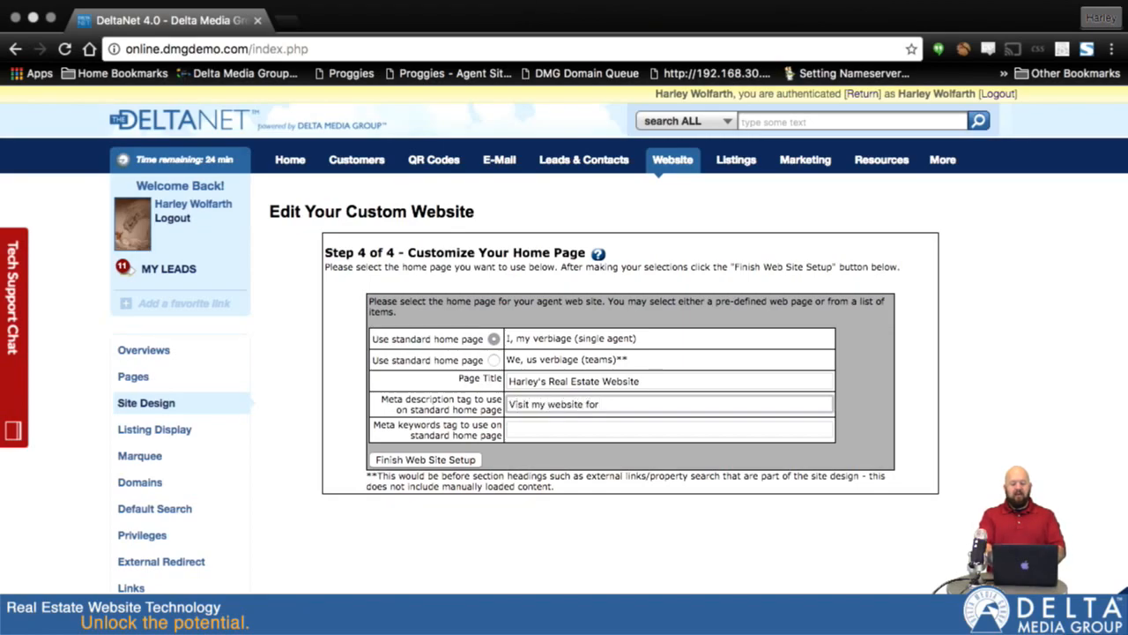
text(canton ohio real)
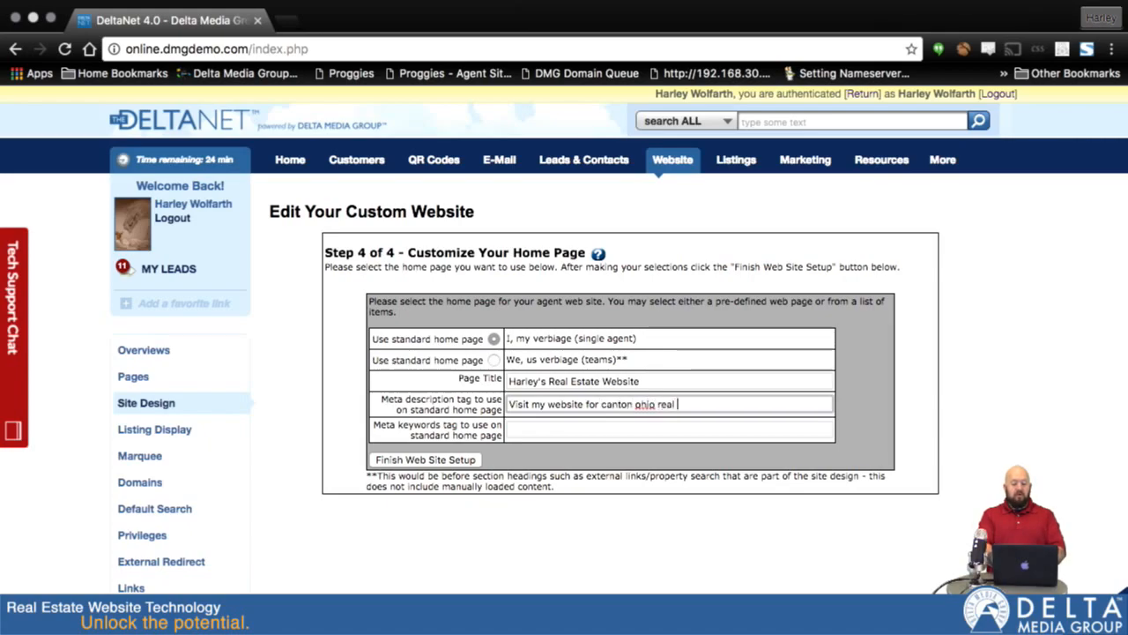
text( estate listings and information.)
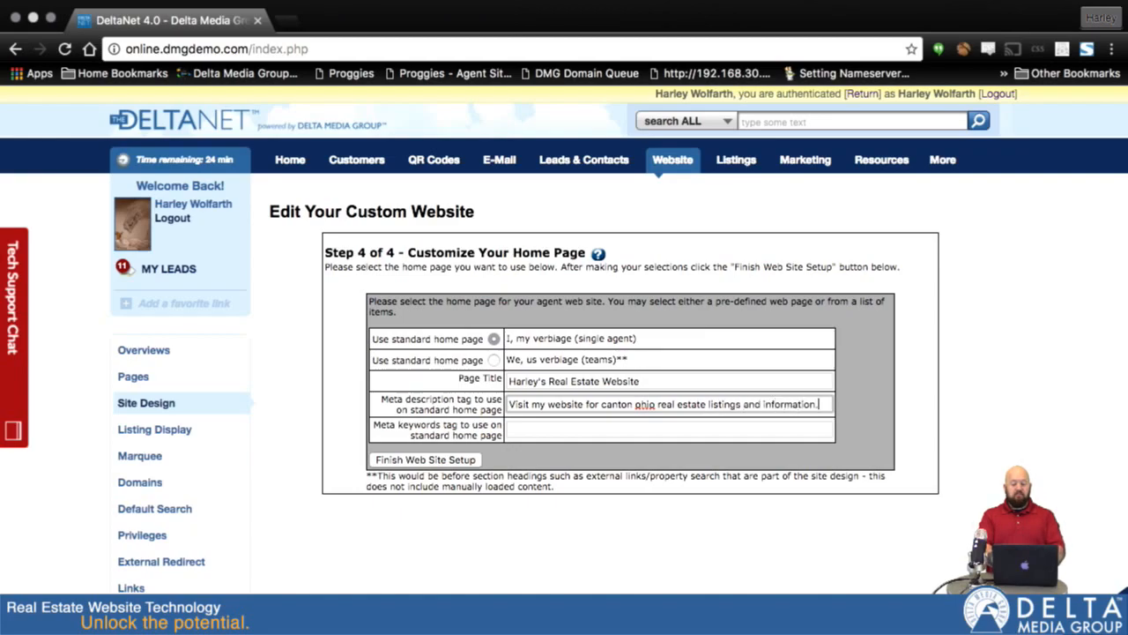
Step: Enter meta keywords 'real estate, canton ohio' and save the website setup
key(Tab)
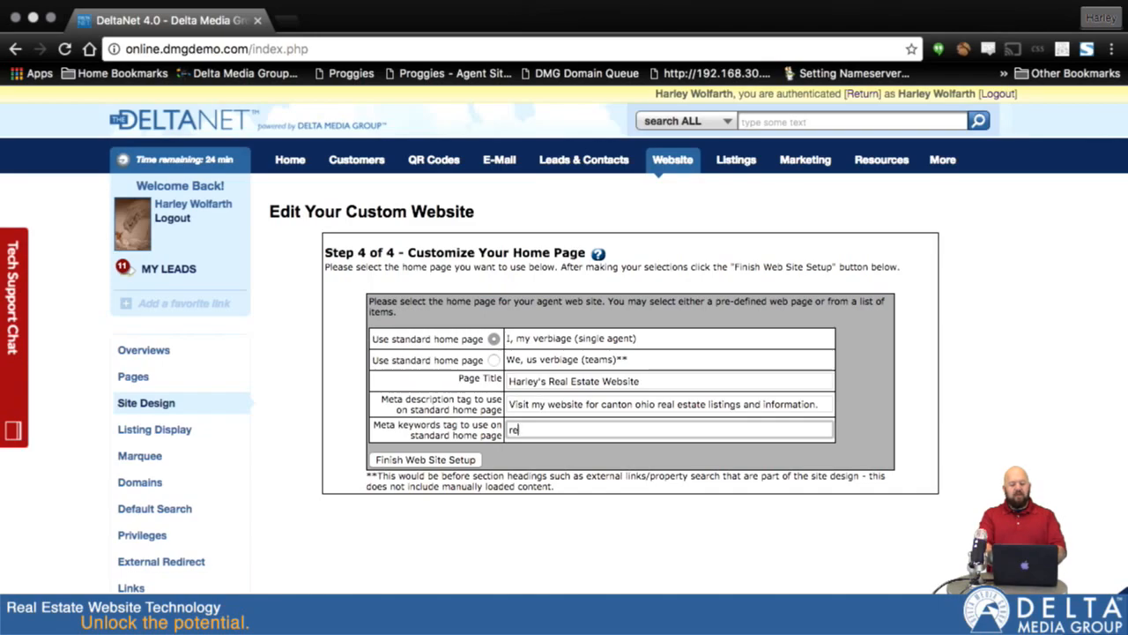
text(estate, canton ohio,)
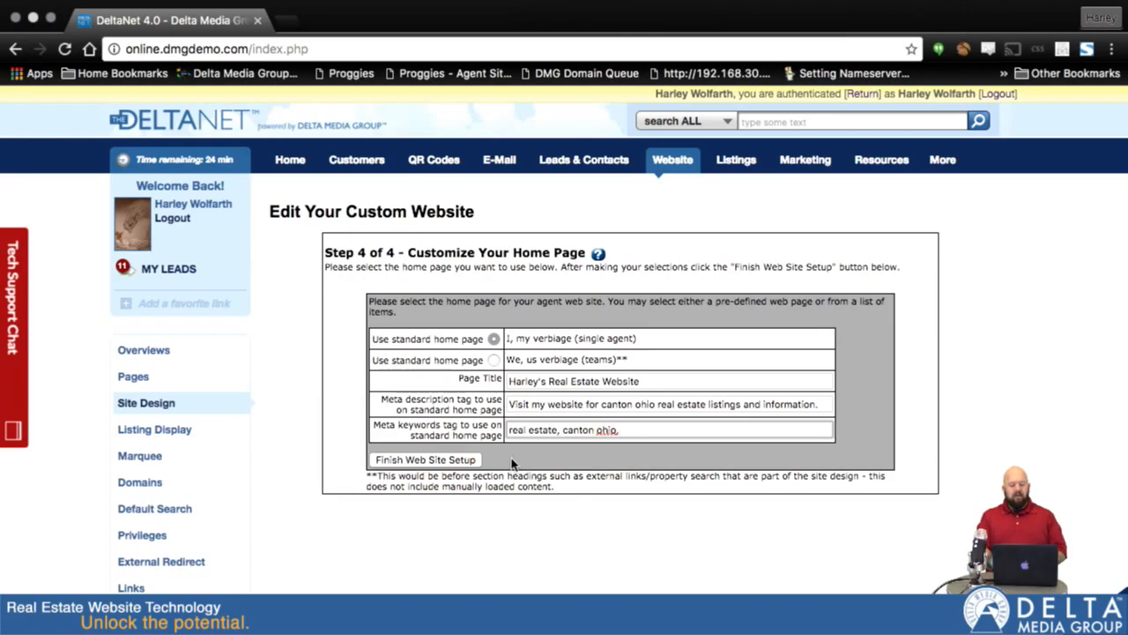
click(455, 464)
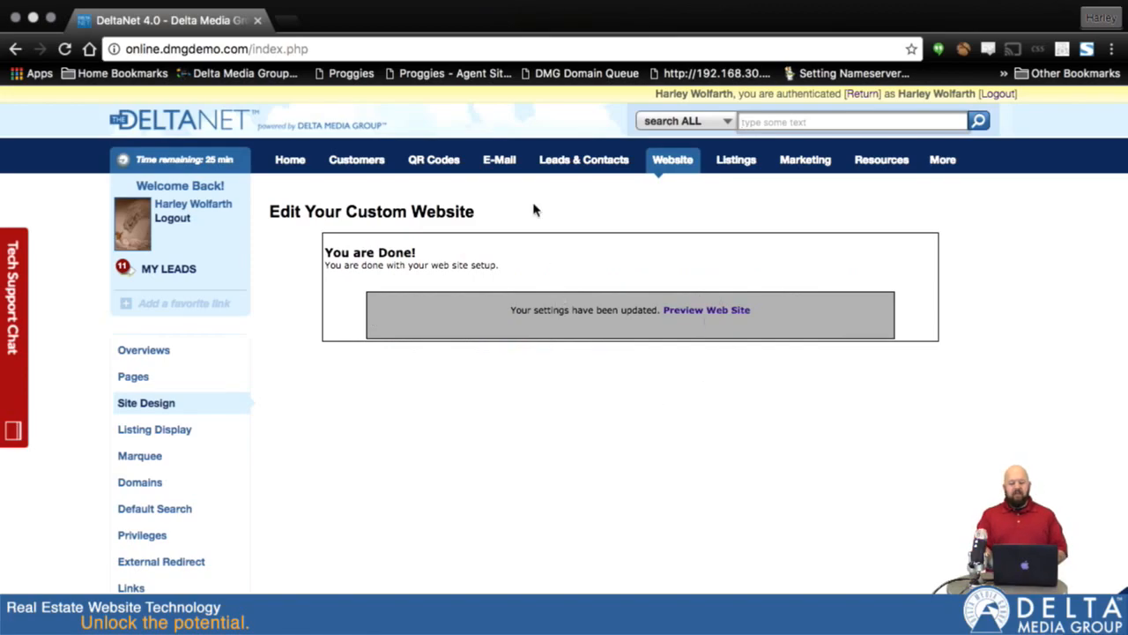
click(716, 313)
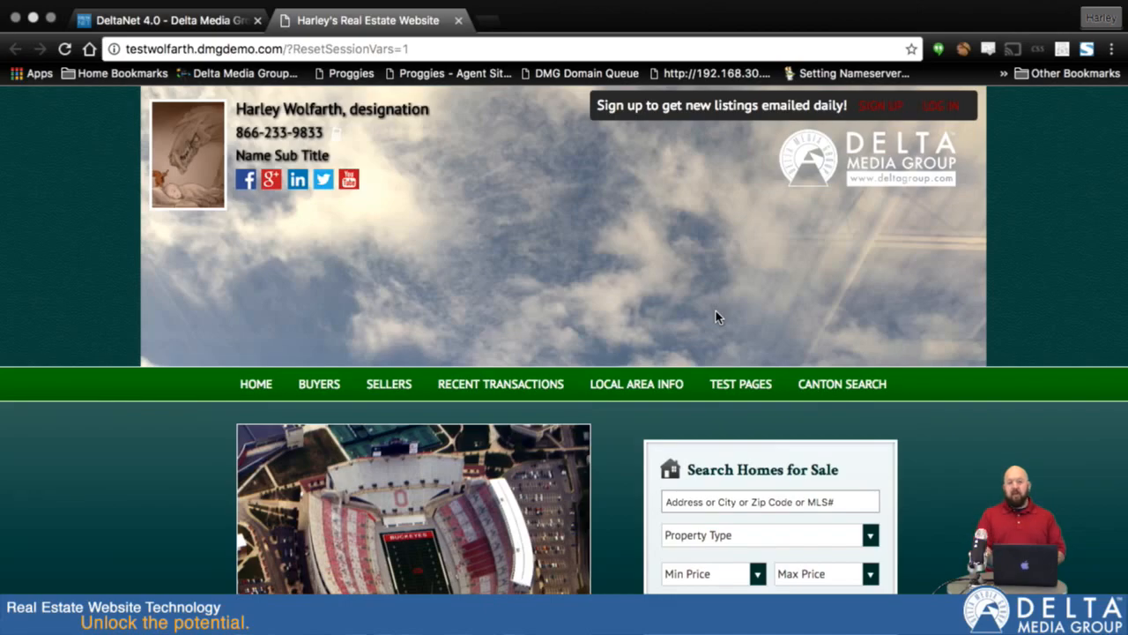
scroll(715, 317, down, 8)
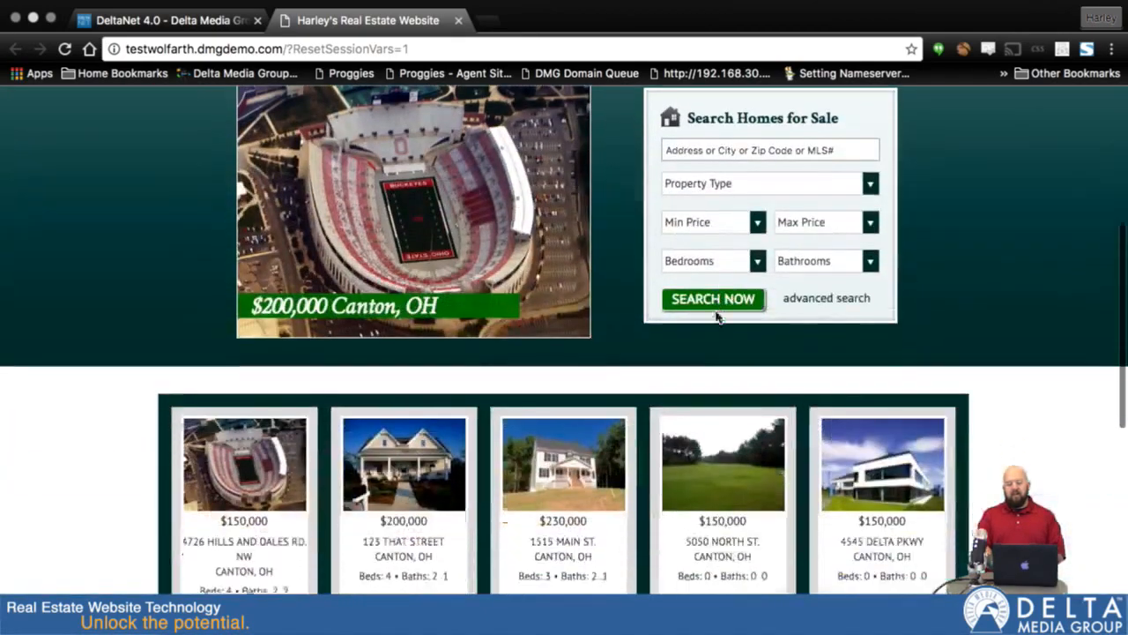
scroll(716, 317, up, 8)
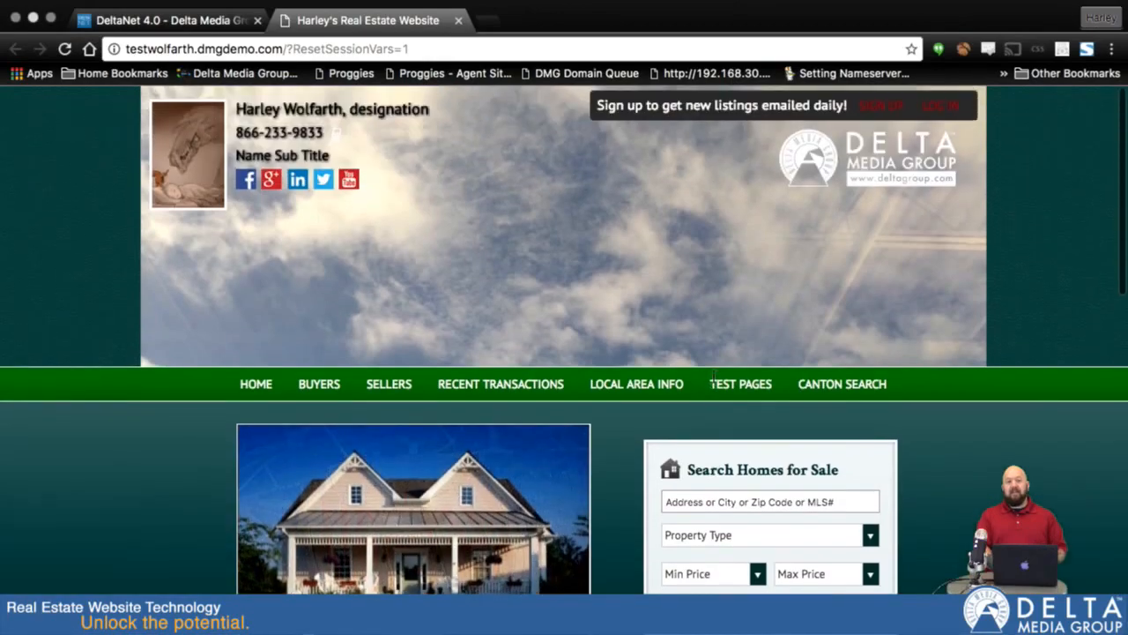
mouse_move(714, 376)
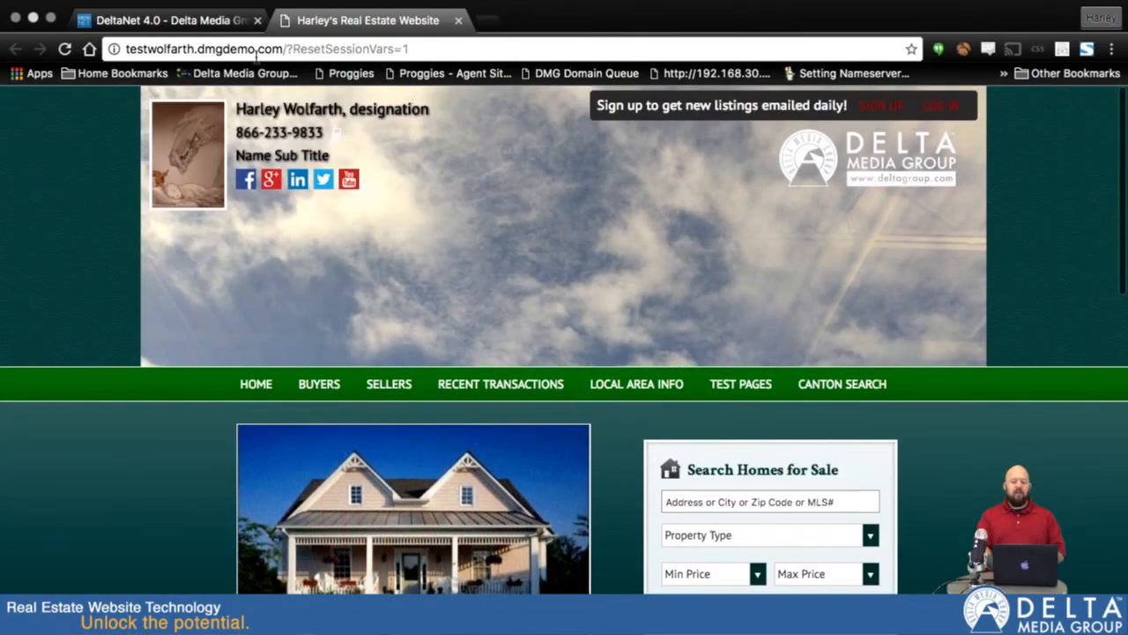
click(166, 23)
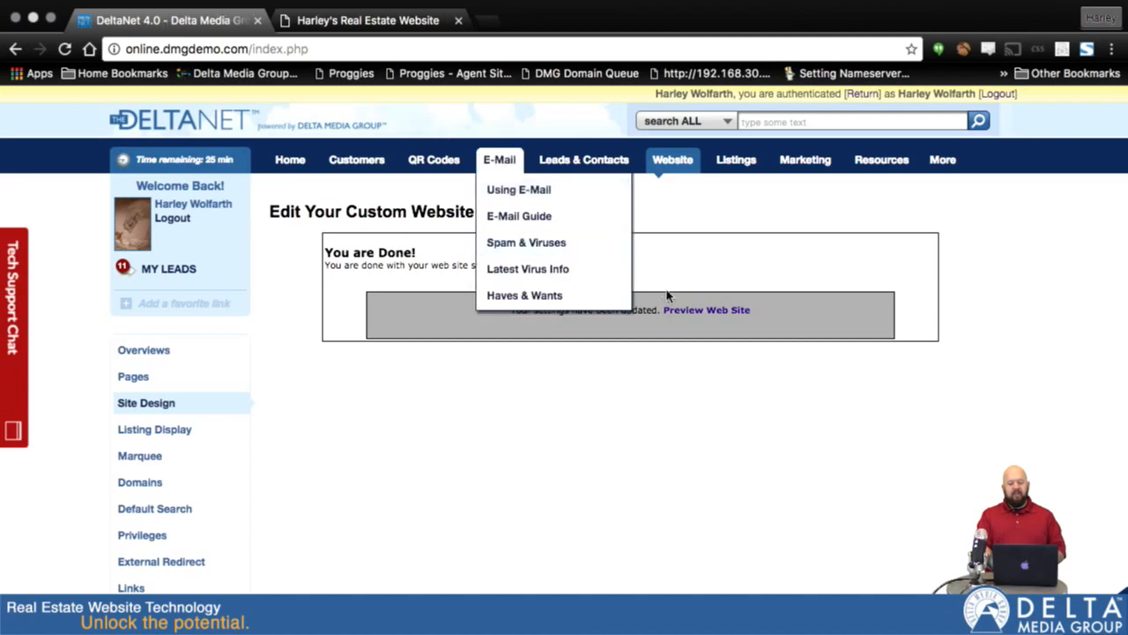
Step: From Website > Pages, step through map area test and Canton Ohio to open Cust atl
mouse_move(687, 168)
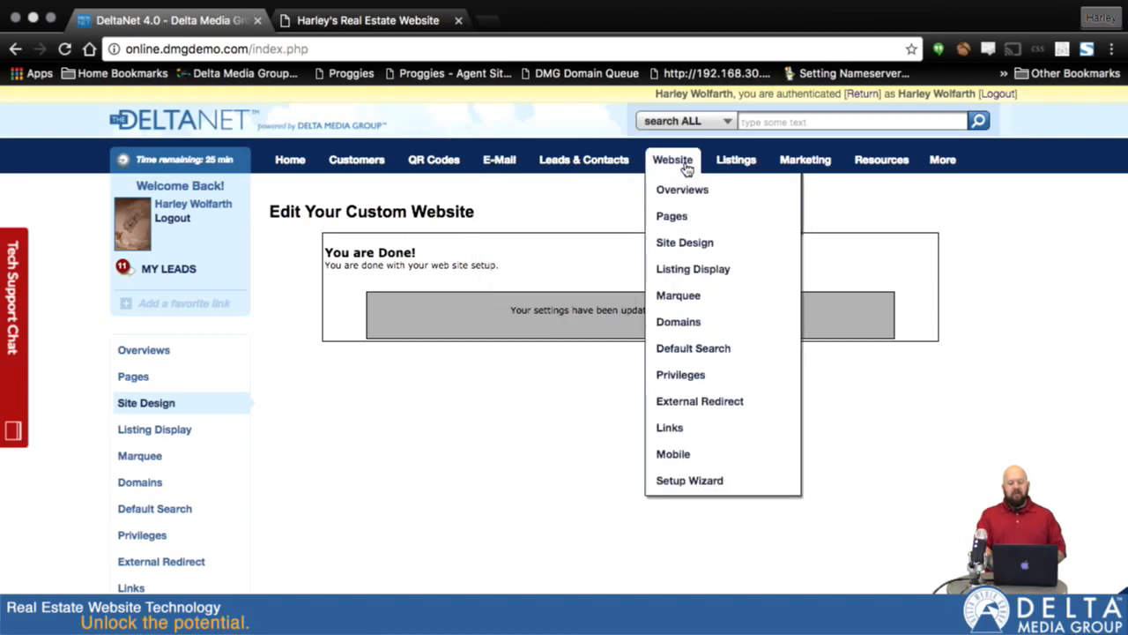
click(679, 221)
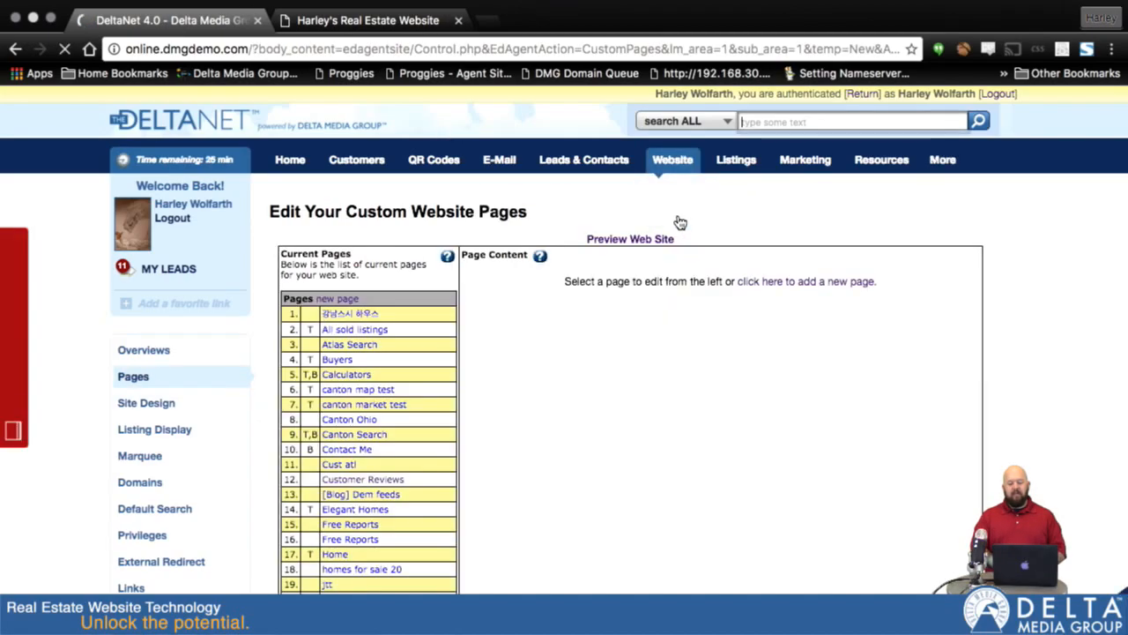
scroll(379, 460, down, 5)
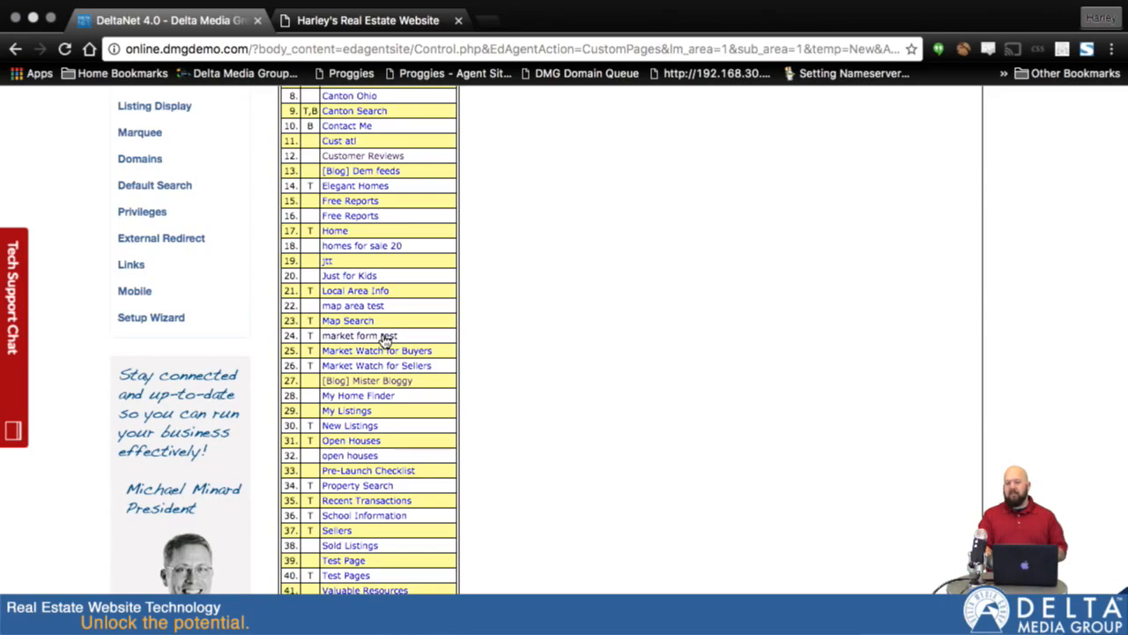
click(350, 308)
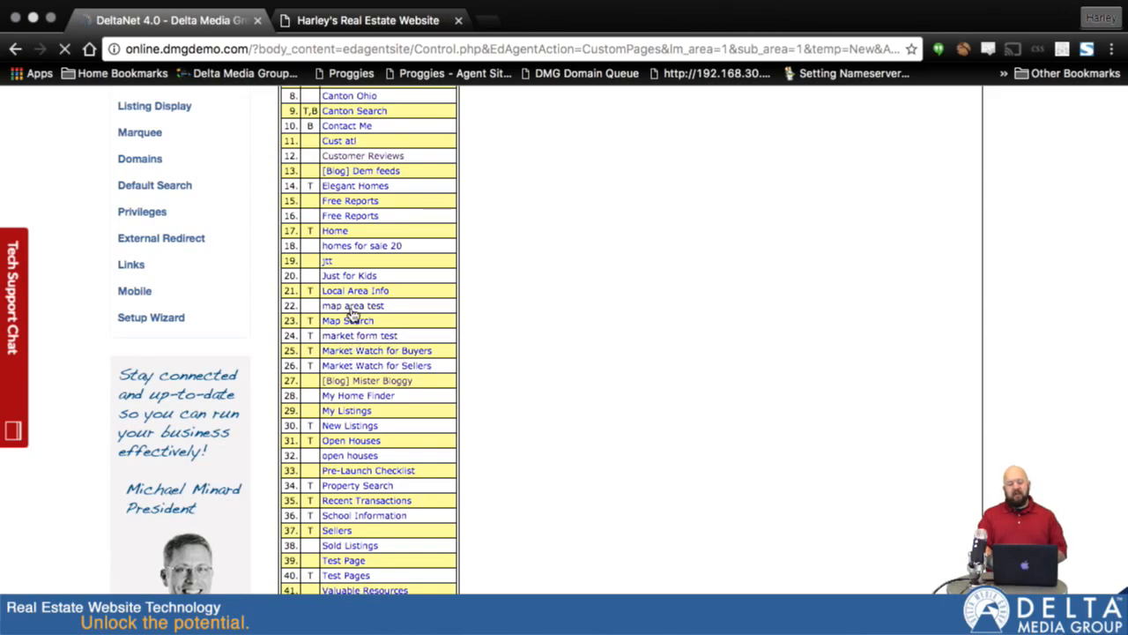
scroll(350, 312, down, 3)
click(328, 304)
scroll(379, 369, down, 3)
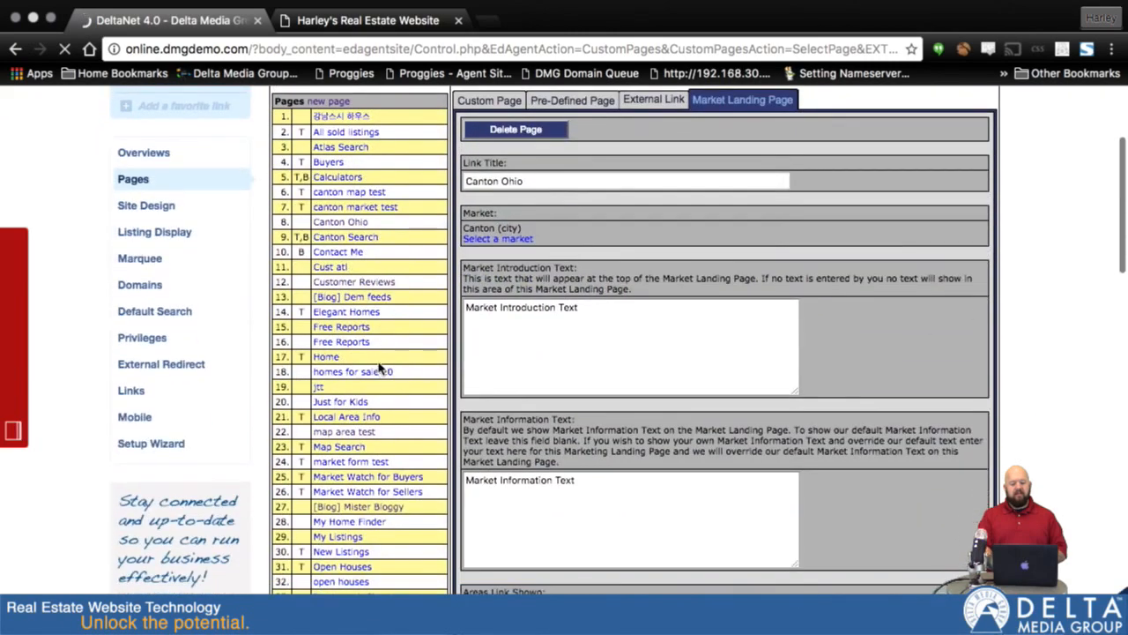
click(333, 269)
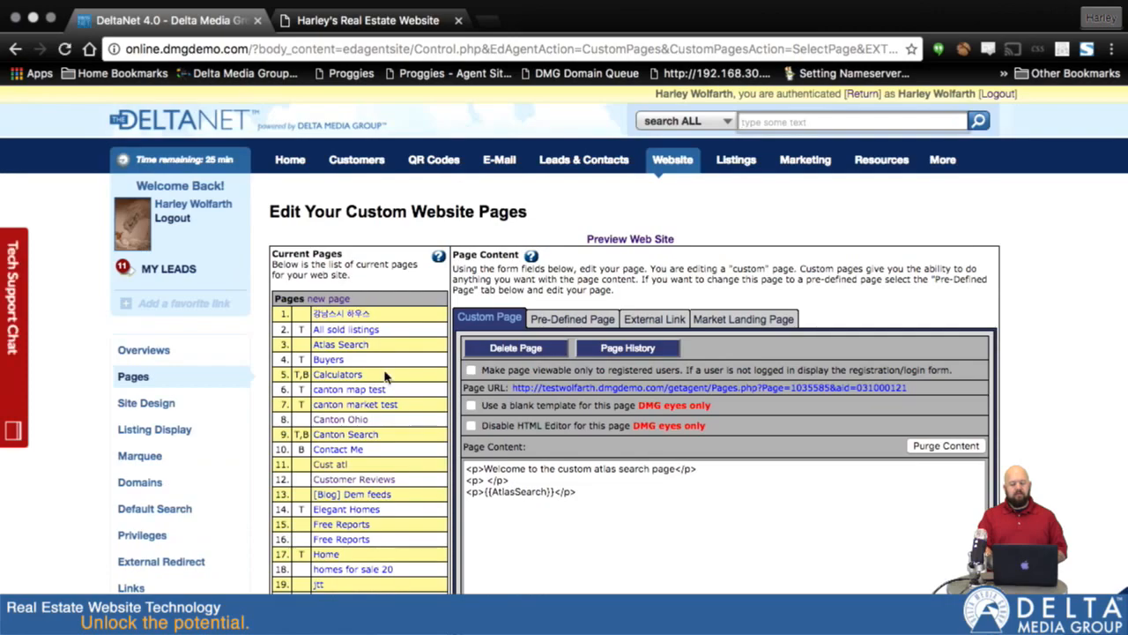
Step: Update the Cust atl page settings and switch it to a pre-defined page type
scroll(386, 375, down, 6)
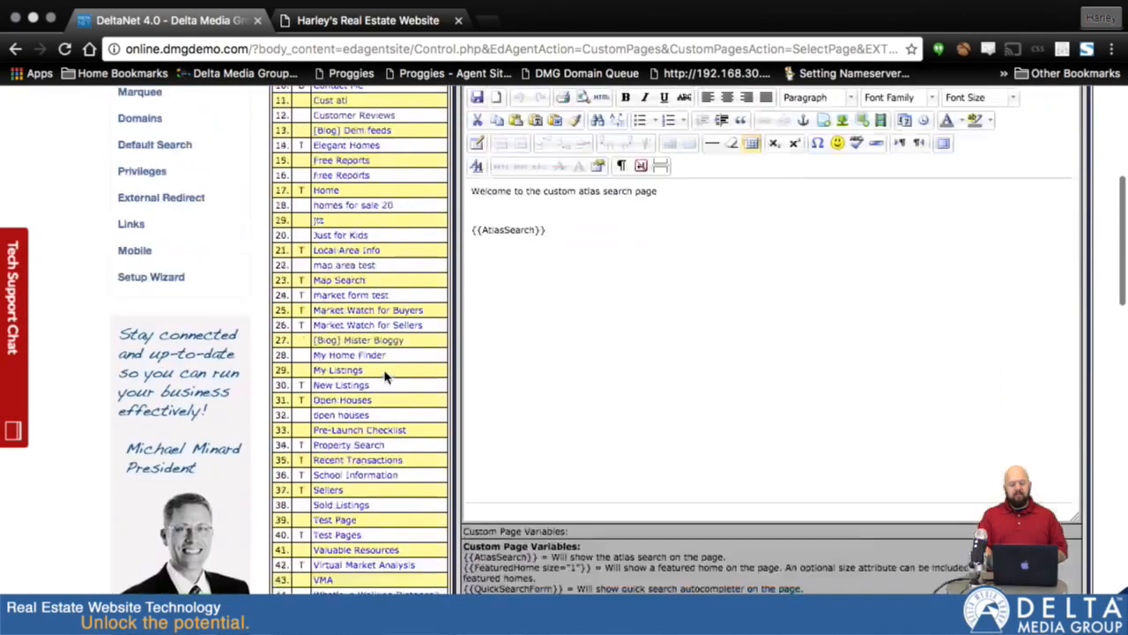
scroll(386, 377, down, 5)
scroll(386, 377, down, 3)
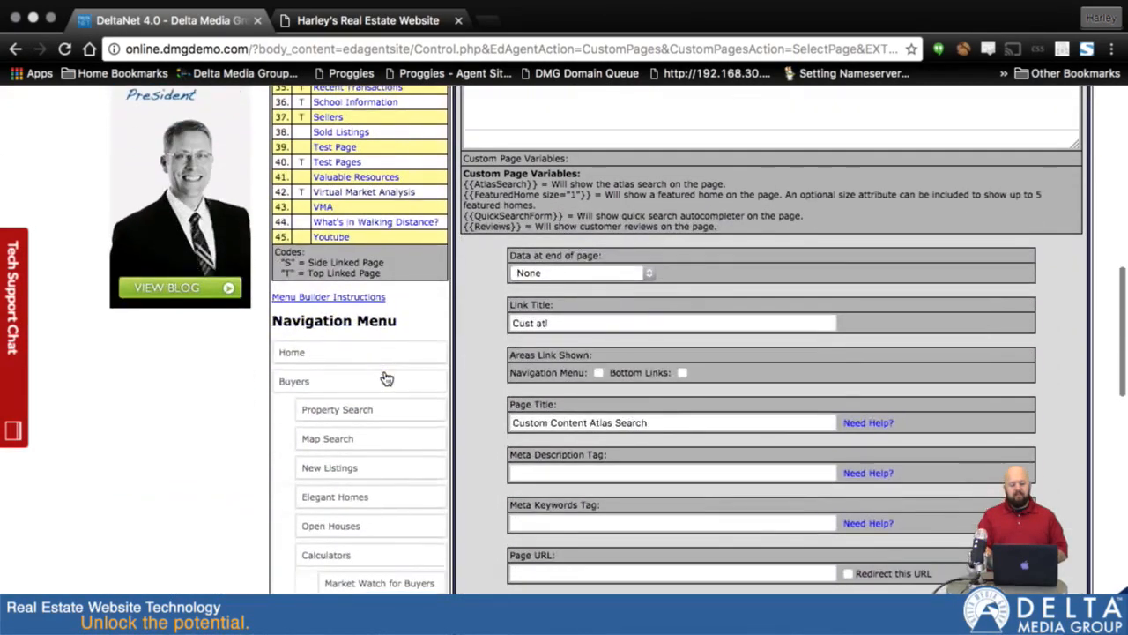
scroll(385, 373, up, 5)
scroll(385, 373, up, 1)
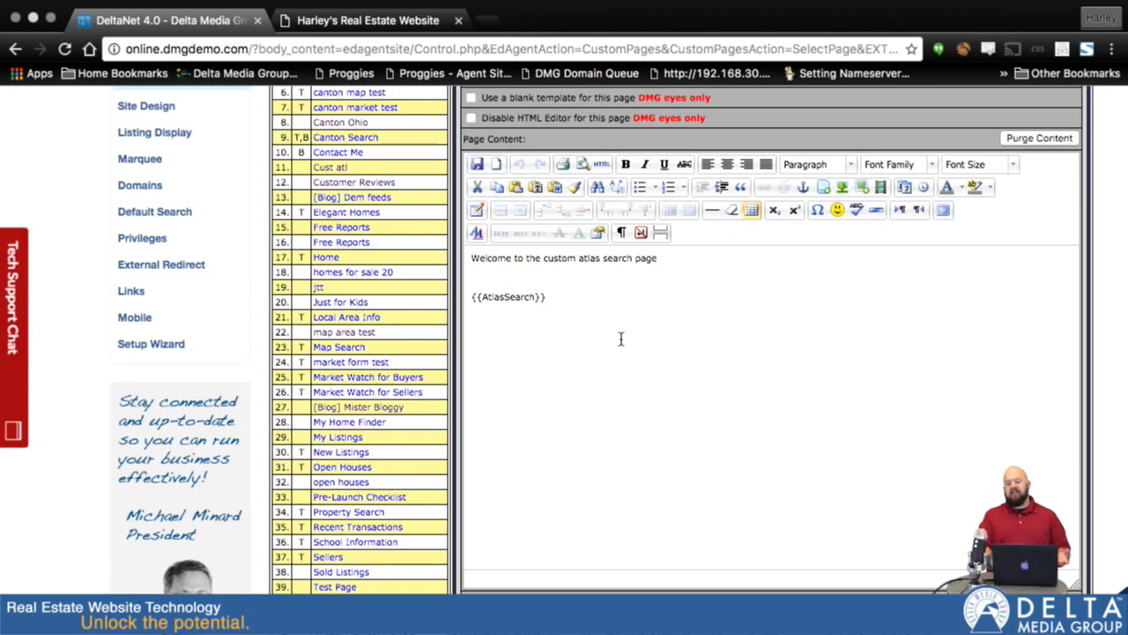
scroll(621, 339, up, 3)
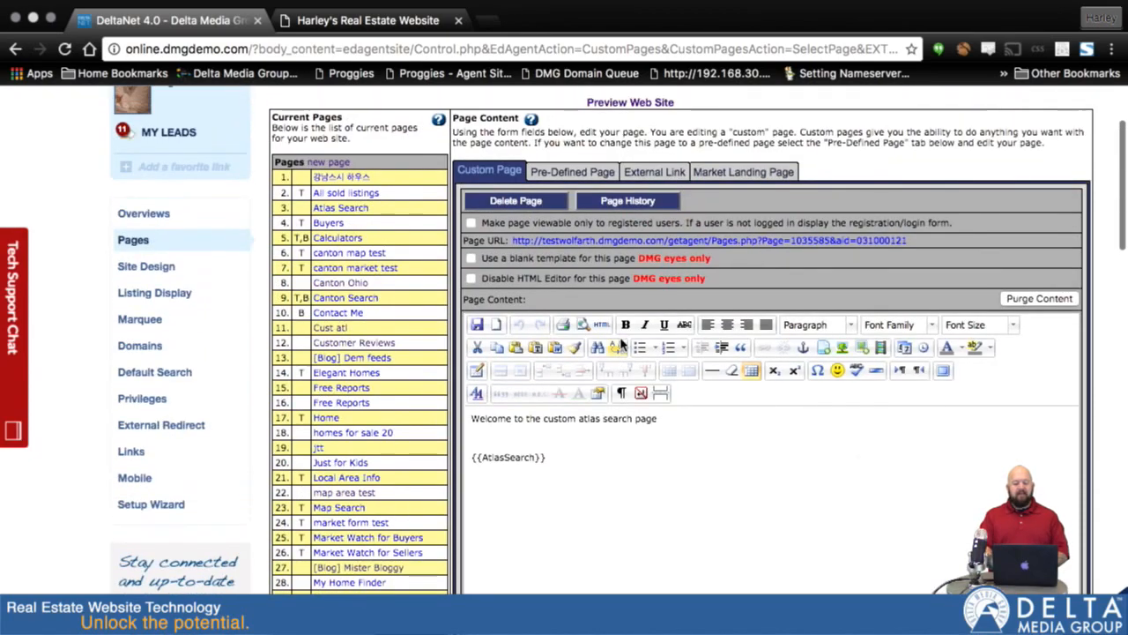
scroll(620, 342, down, 4)
scroll(621, 342, down, 5)
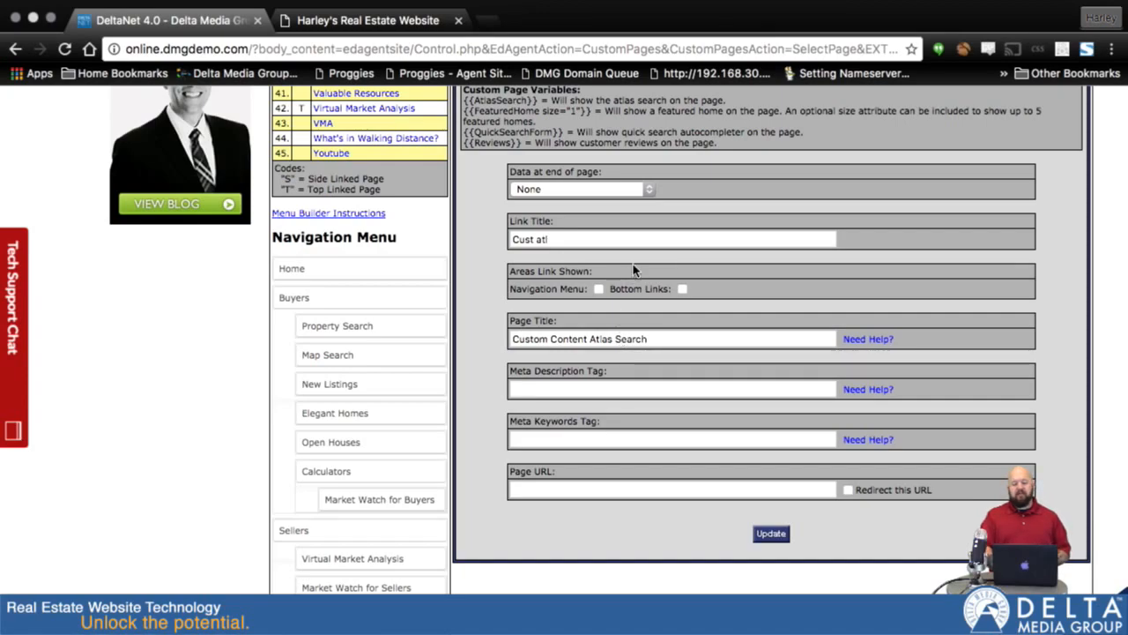
scroll(632, 269, up, 5)
scroll(686, 185, down, 4)
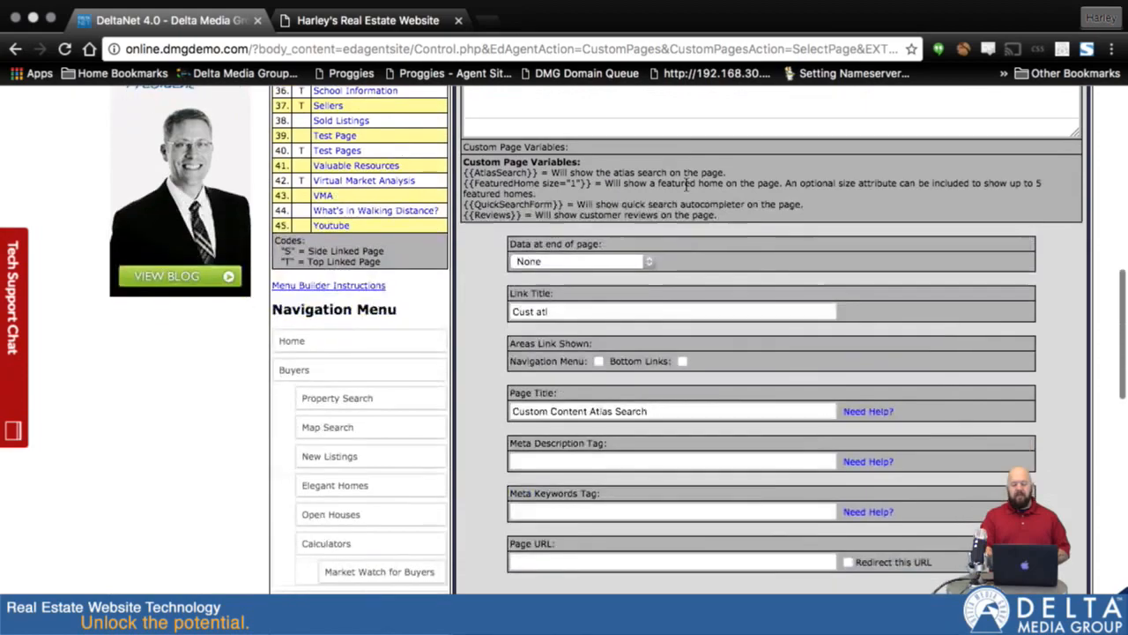
scroll(686, 184, down, 3)
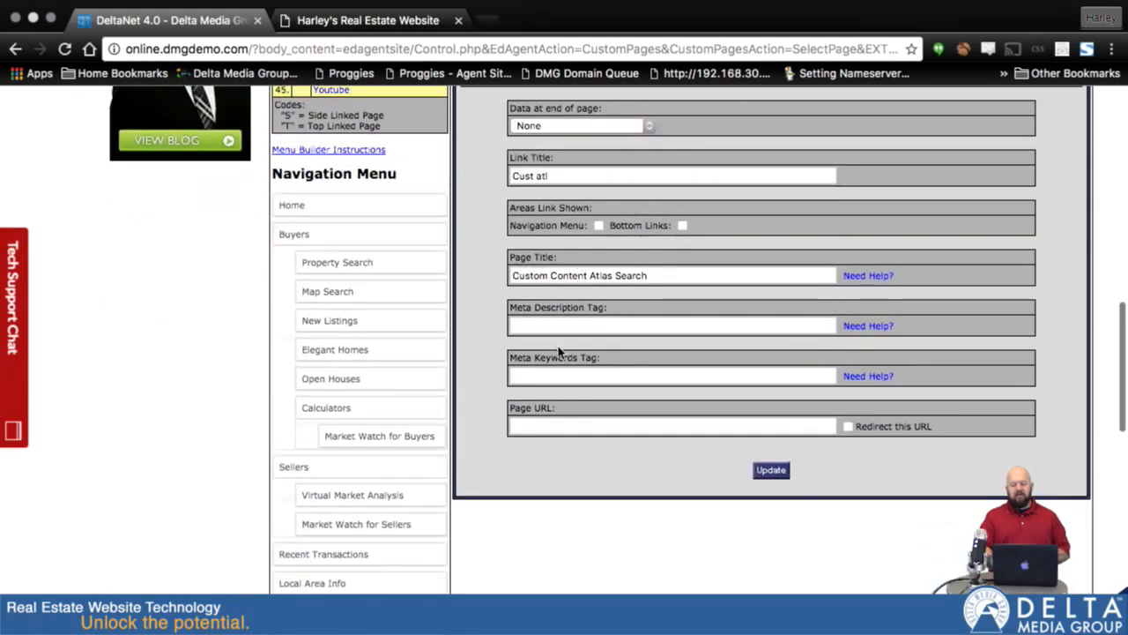
click(669, 277)
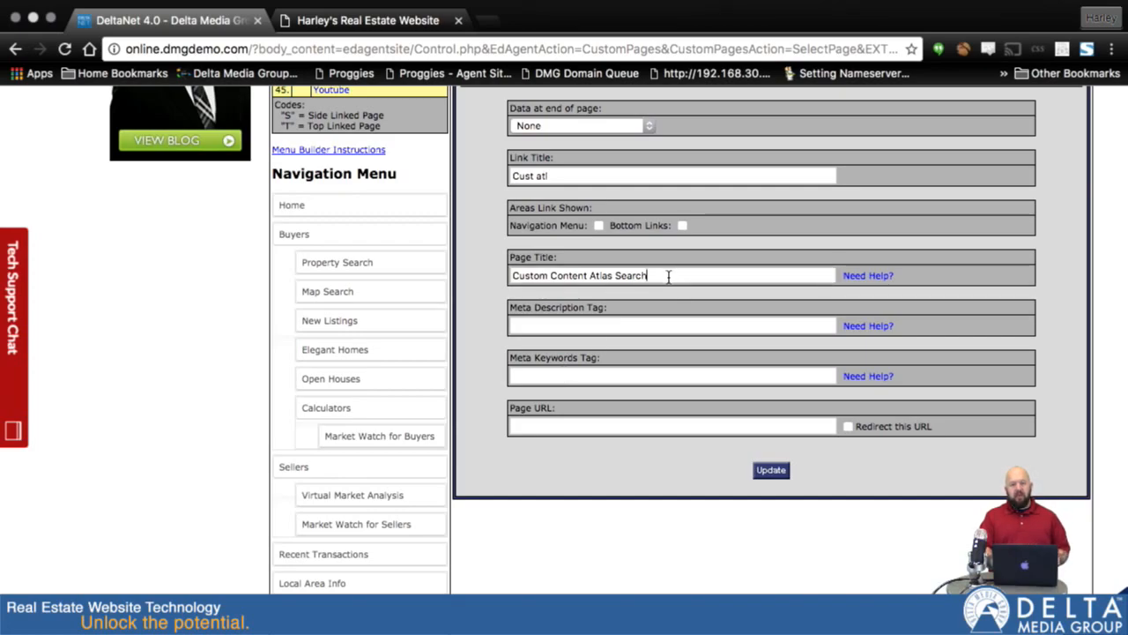
click(762, 471)
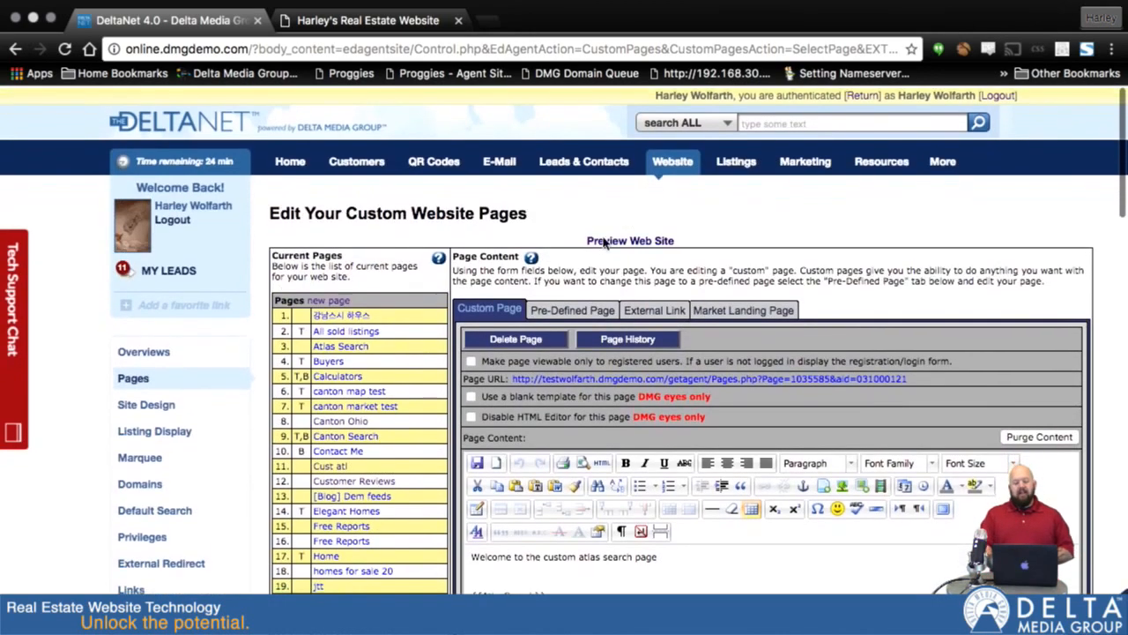
click(549, 310)
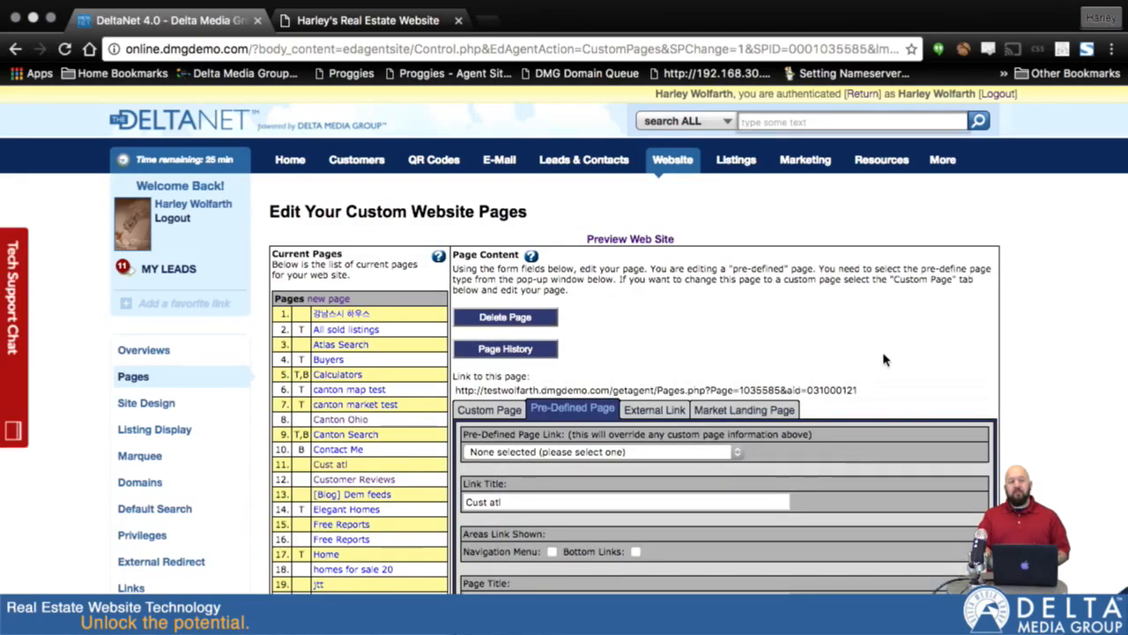
scroll(886, 360, down, 4)
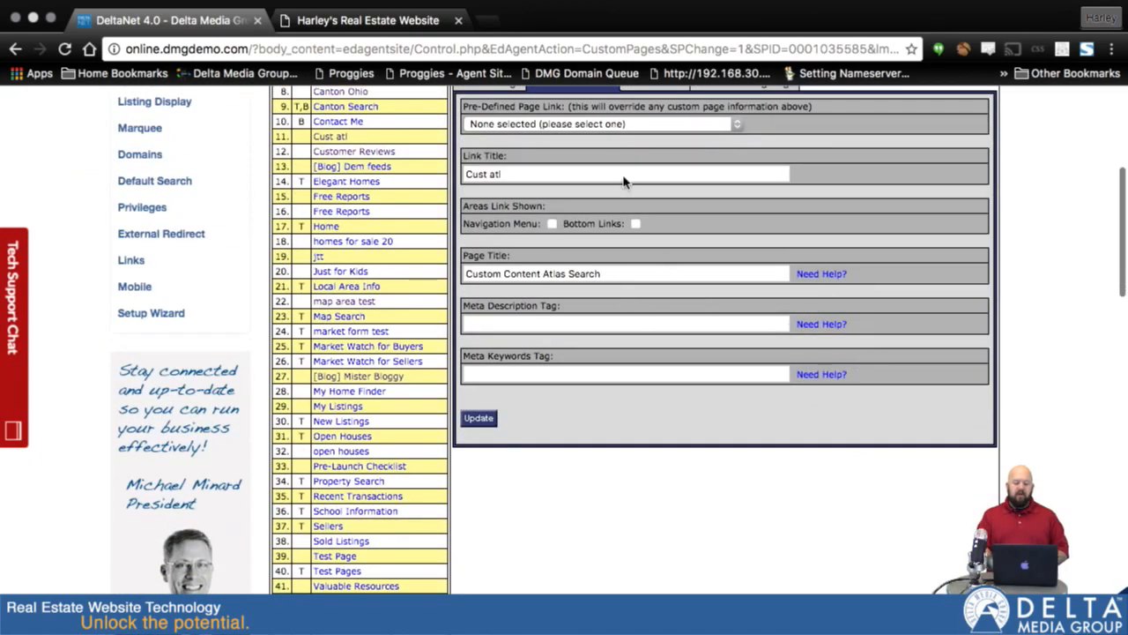
click(737, 128)
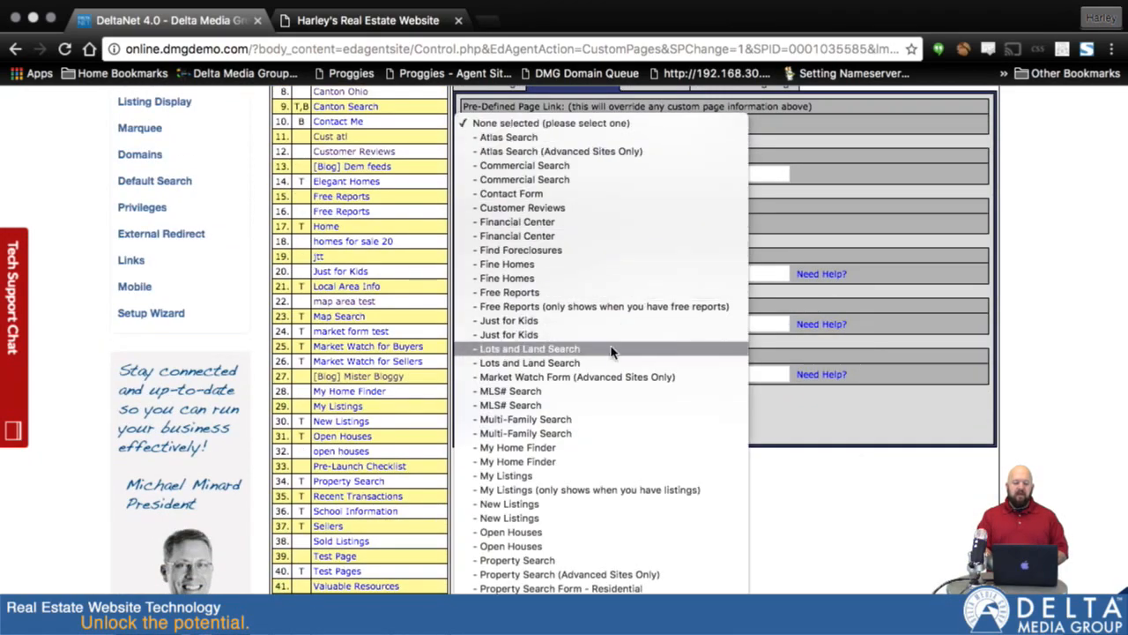
click(841, 177)
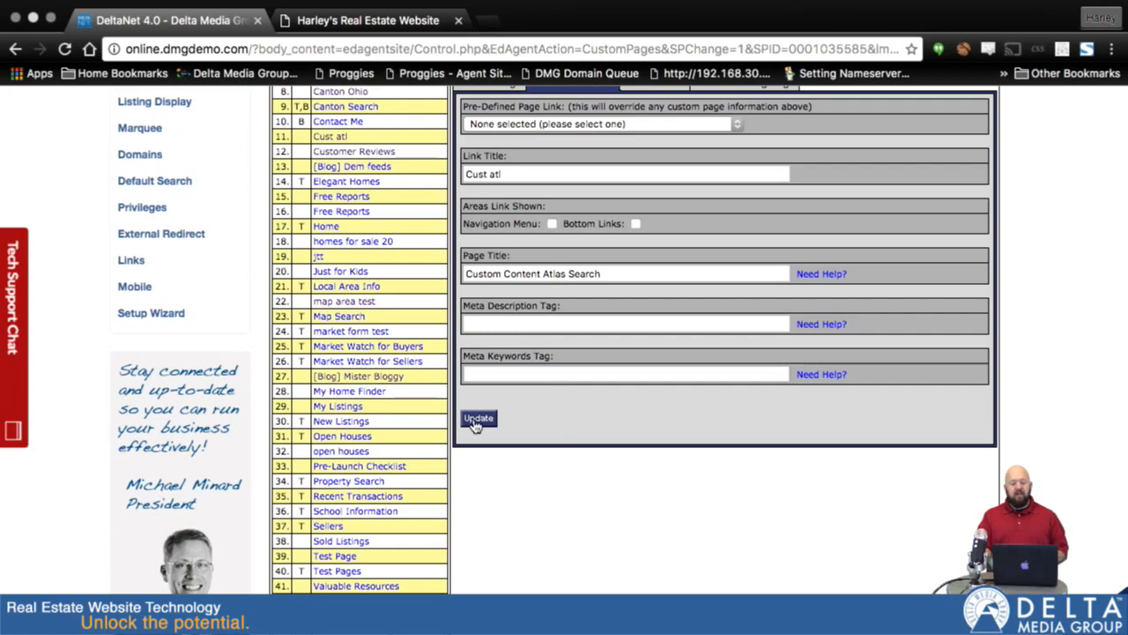
scroll(807, 134, up, 2)
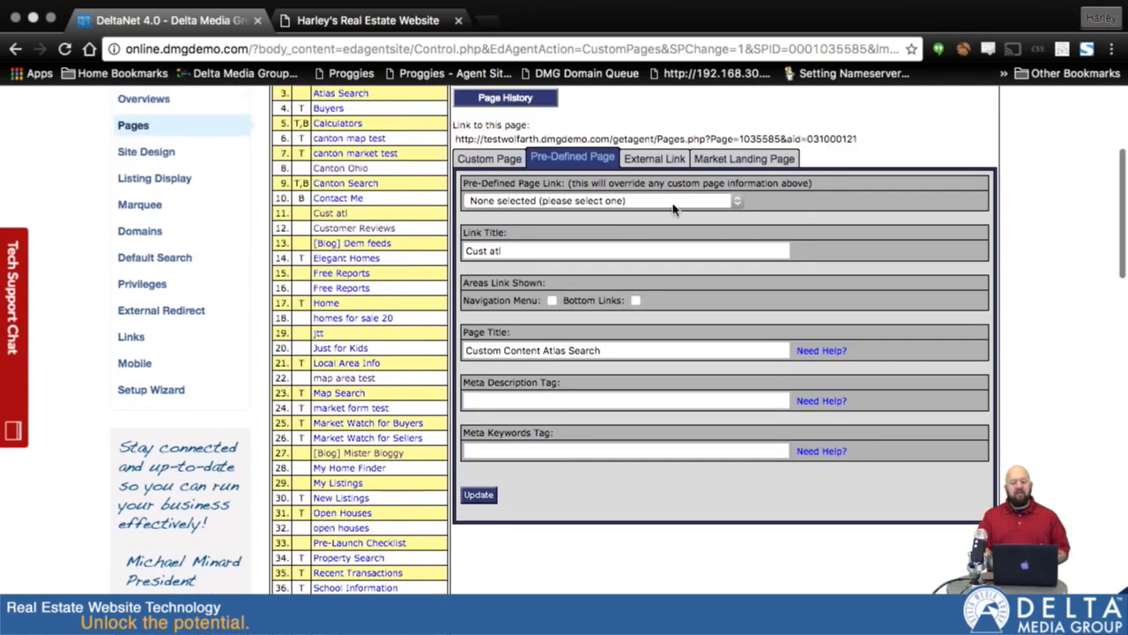
Step: Show Cust atl's External Link form and review its link title, URL and new-window fields
click(649, 159)
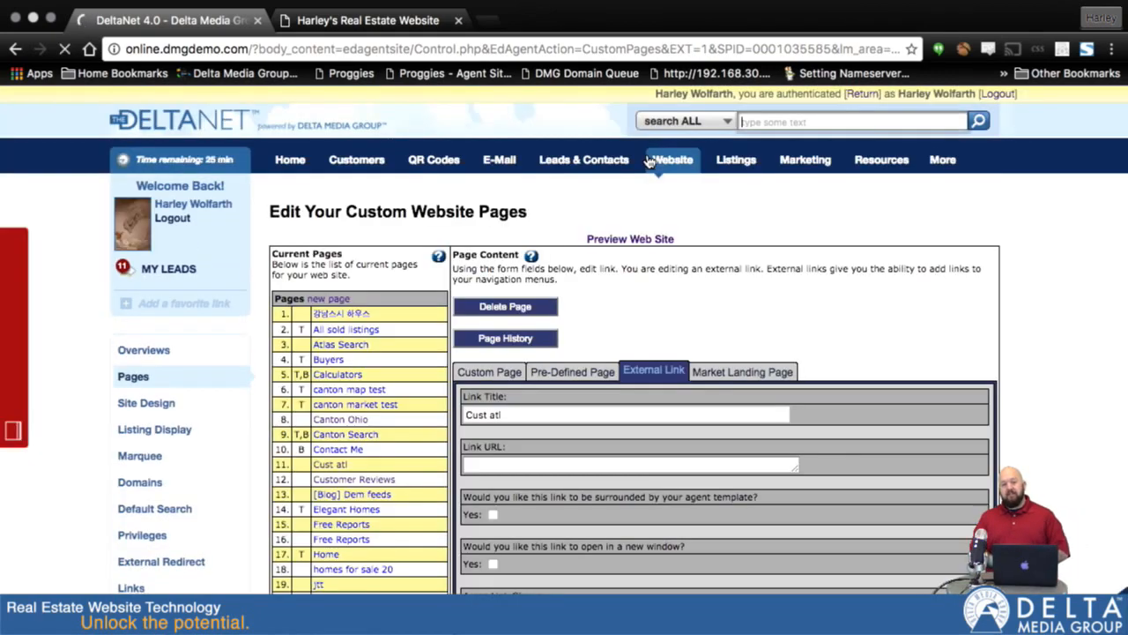
scroll(649, 161, down, 4)
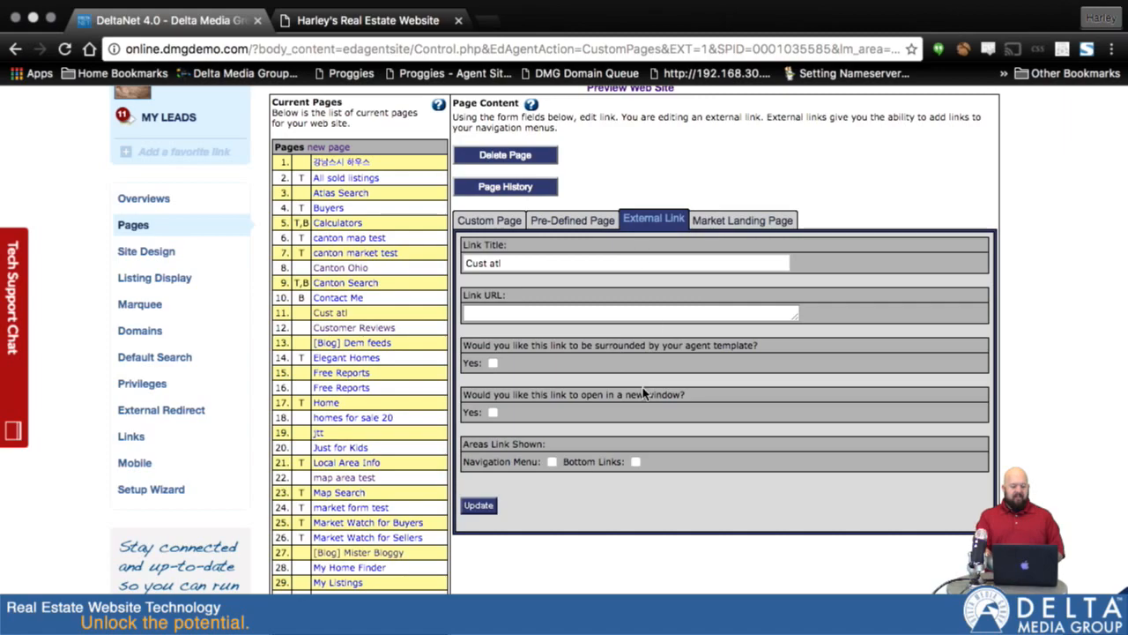
scroll(645, 394, up, 4)
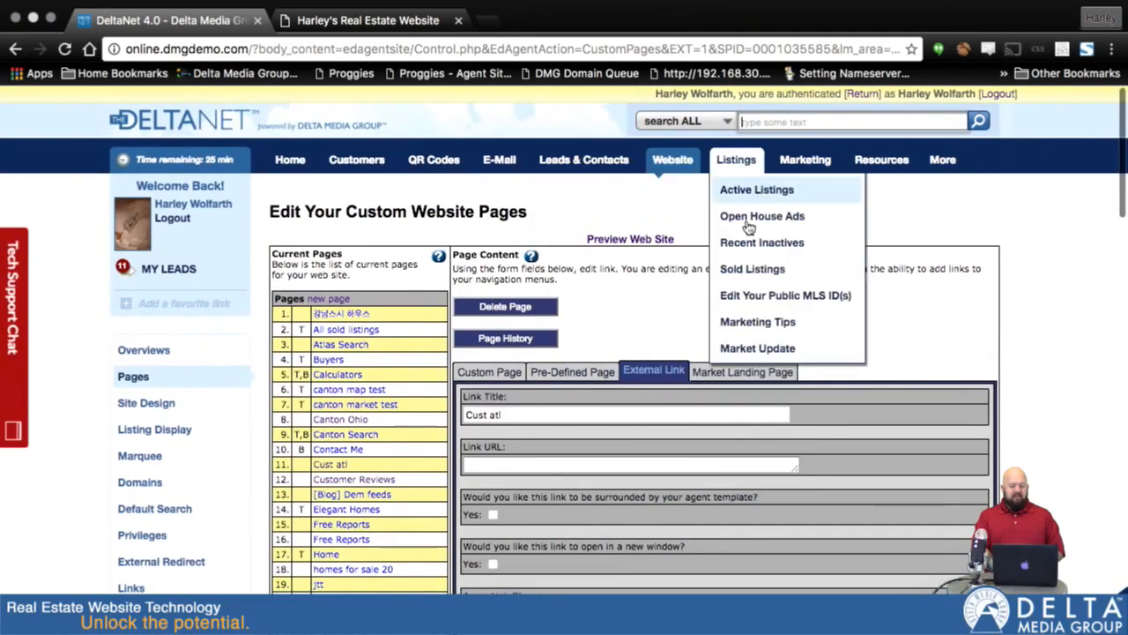
Step: Show Cust atl's Market Landing Page form and review its market and introduction fields
click(731, 373)
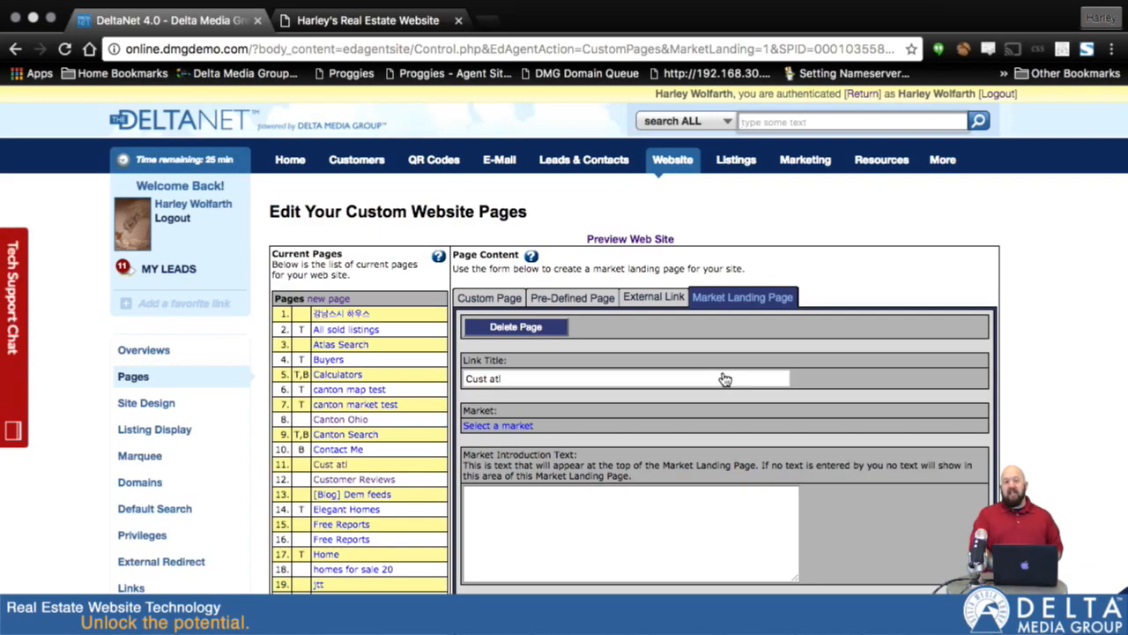
scroll(725, 379, down, 5)
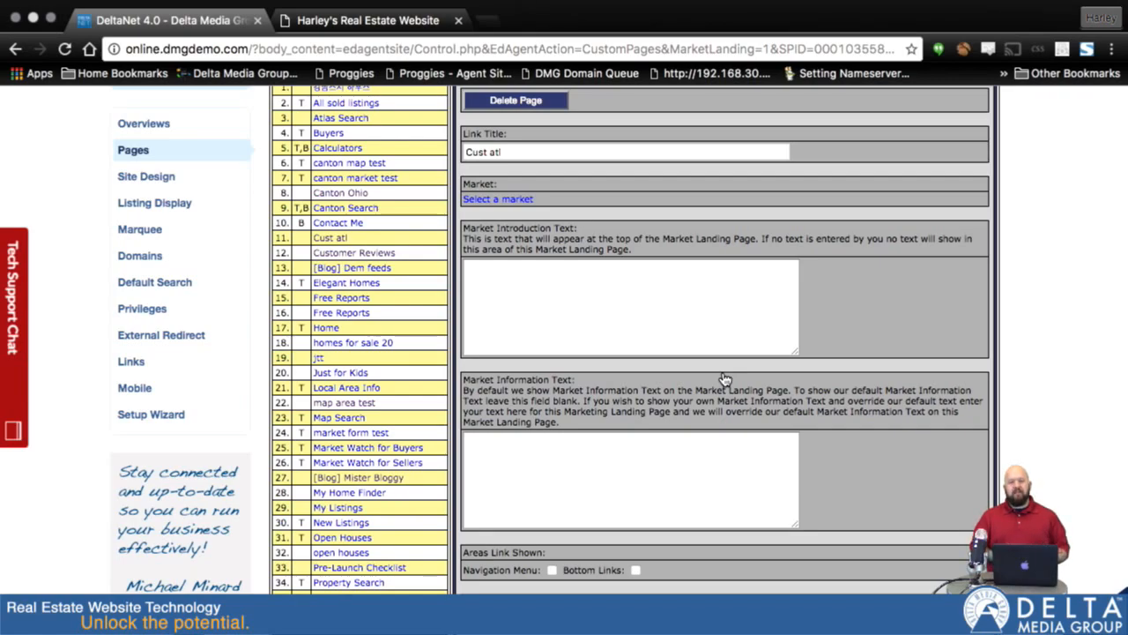
scroll(724, 379, down, 3)
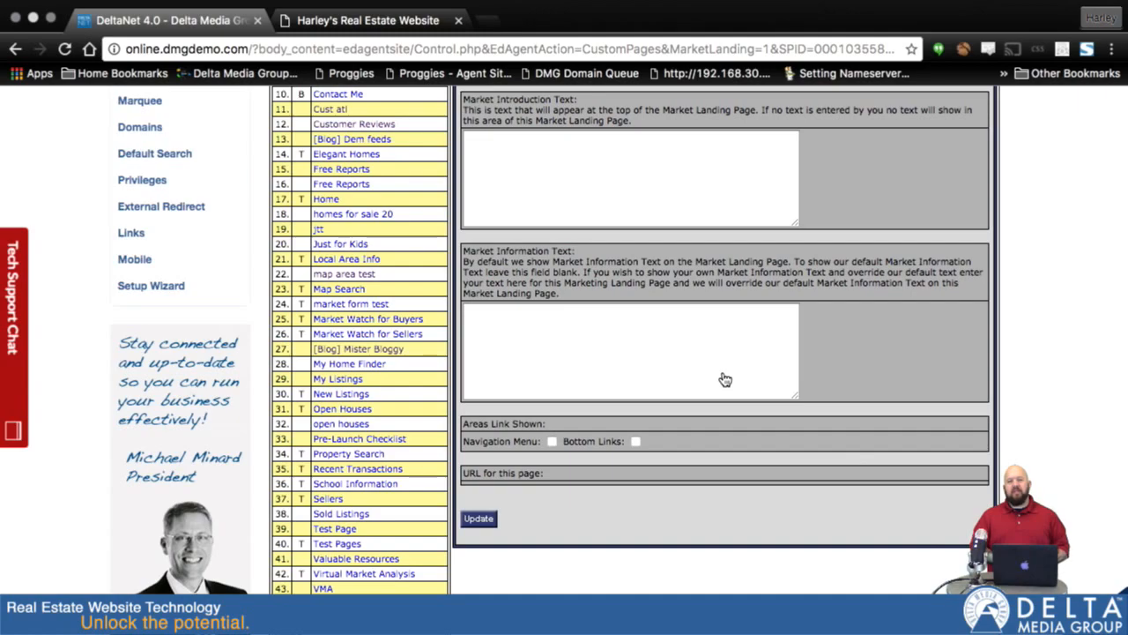
scroll(869, 257, up, 8)
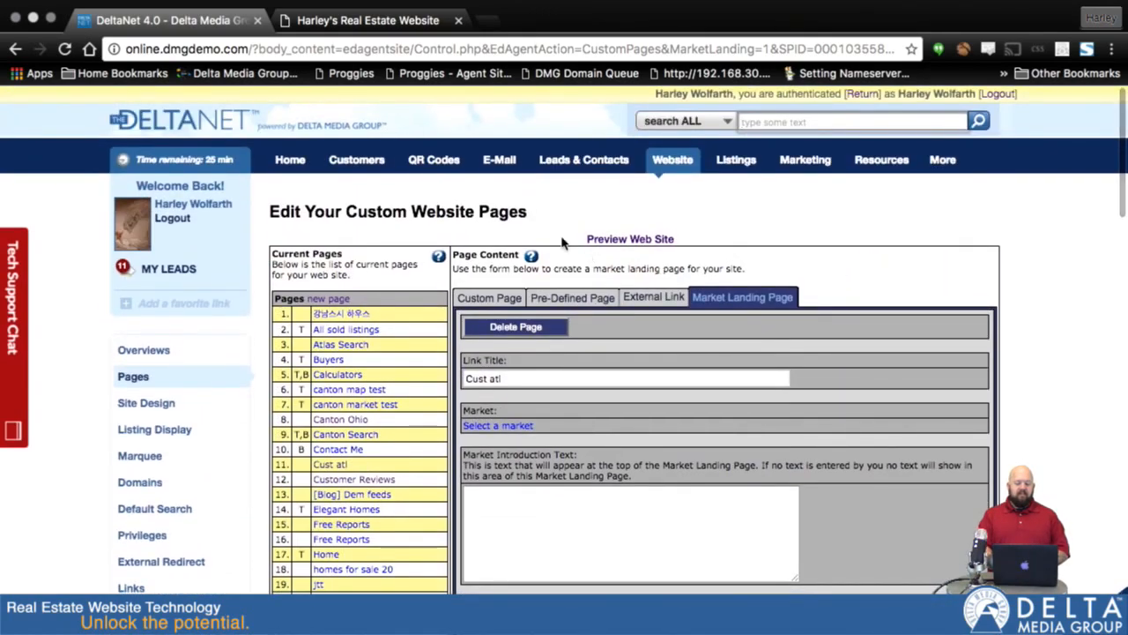
mouse_move(532, 175)
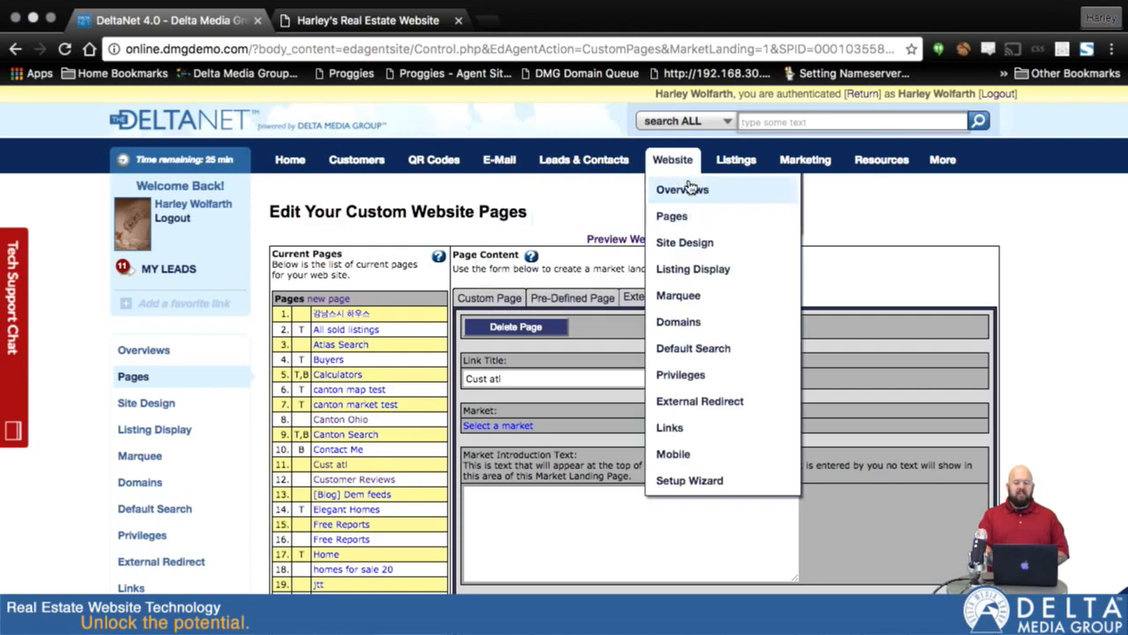
mouse_move(813, 168)
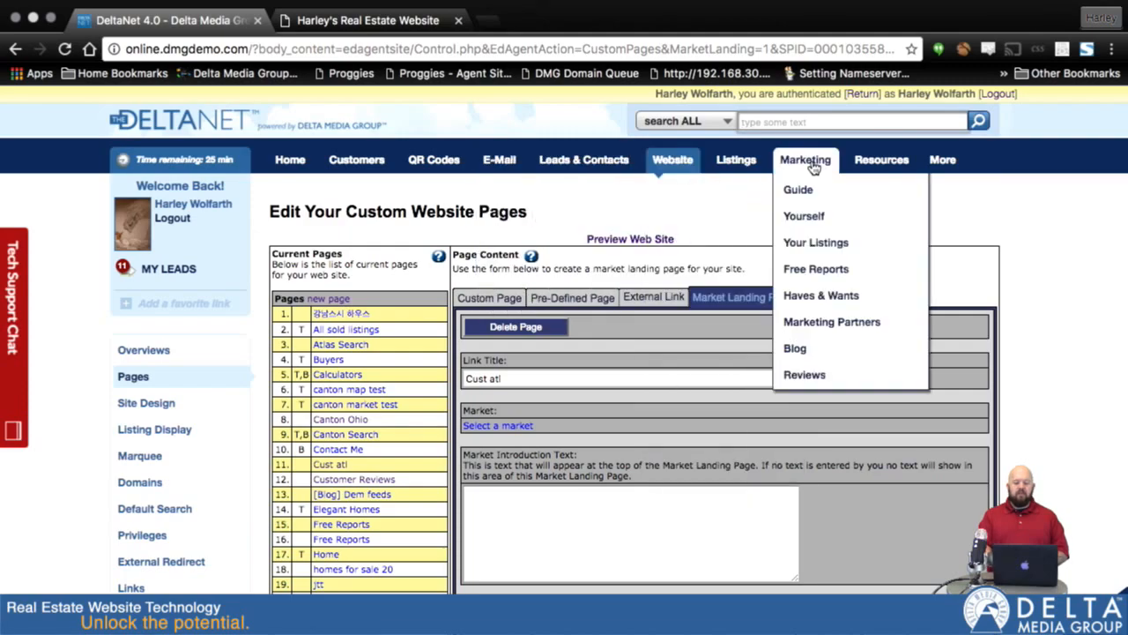
Step: Open the Mister Bloggy blog and start an Add New Article form
click(798, 351)
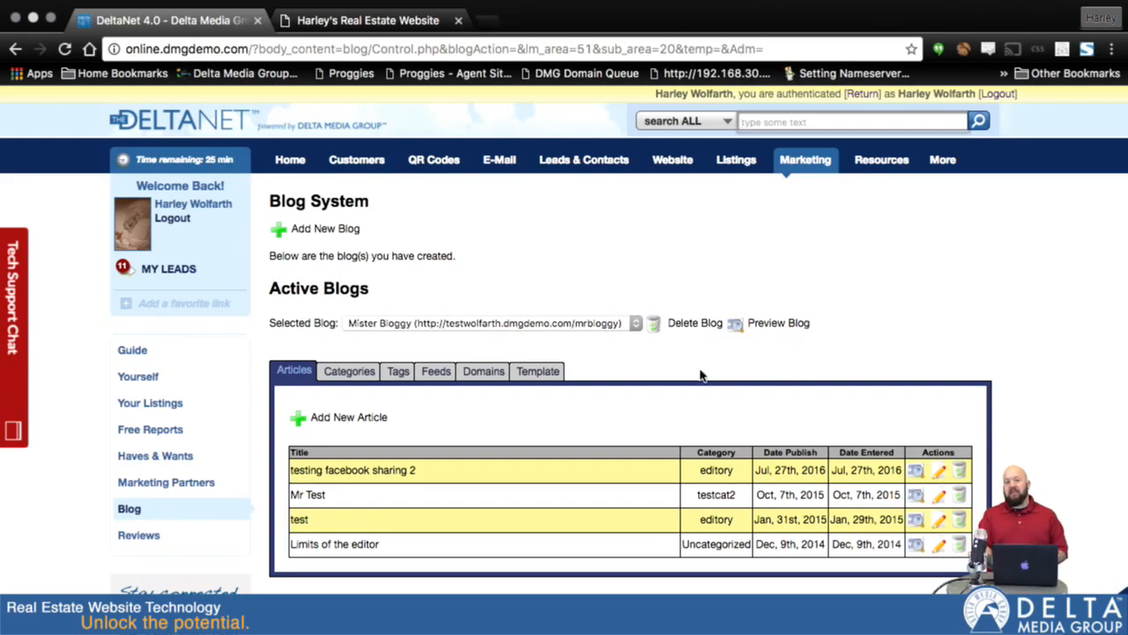
click(337, 421)
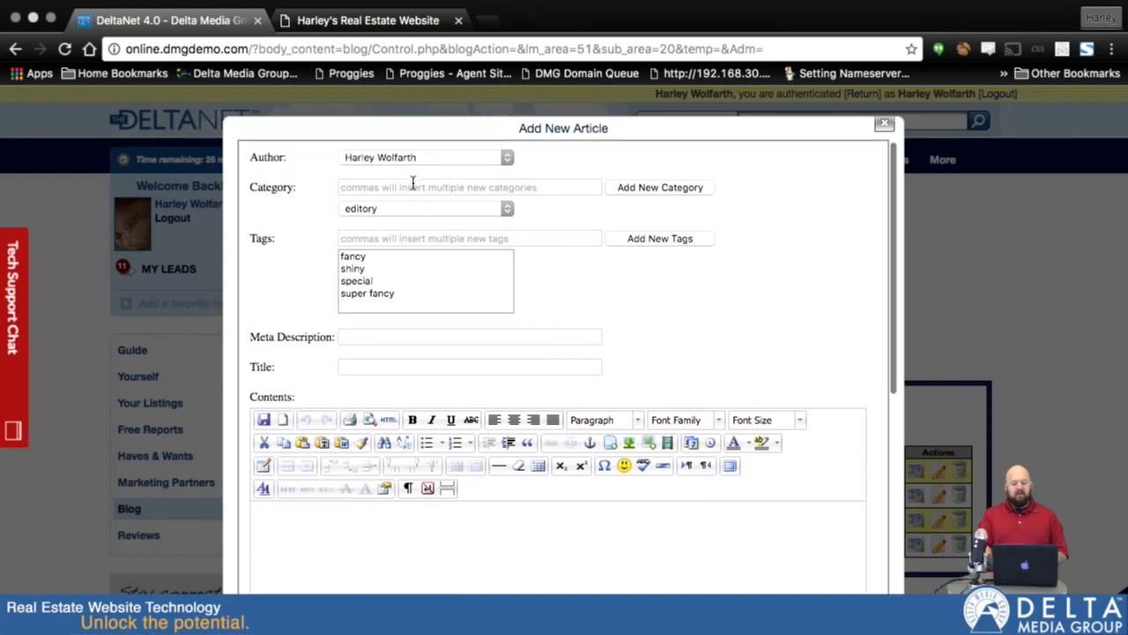
scroll(544, 328, down, 5)
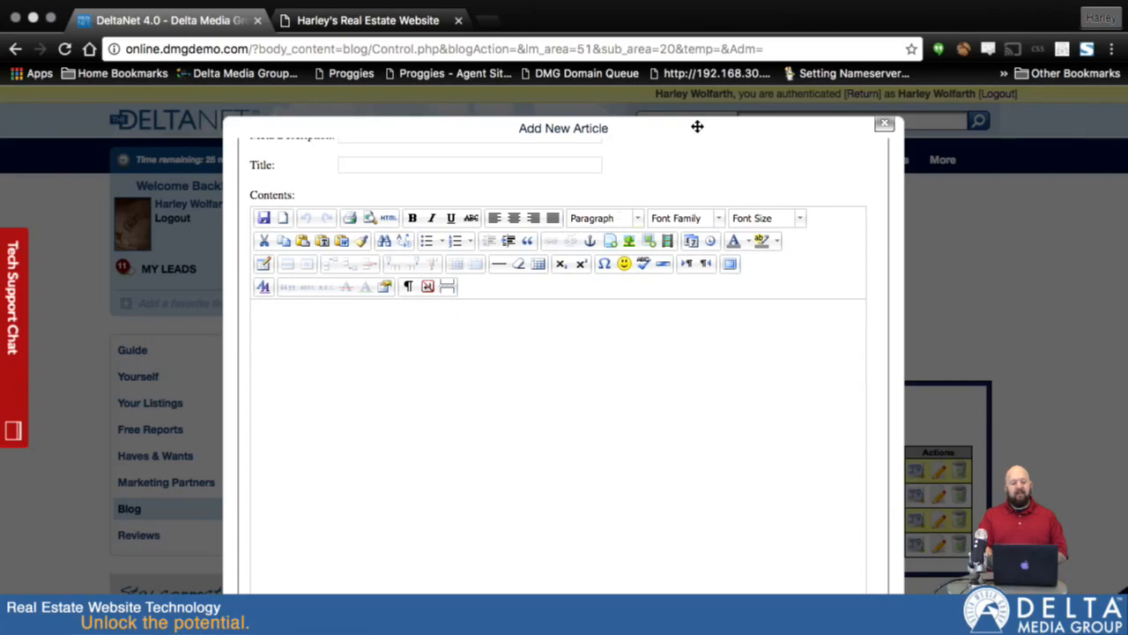
scroll(692, 179, up, 5)
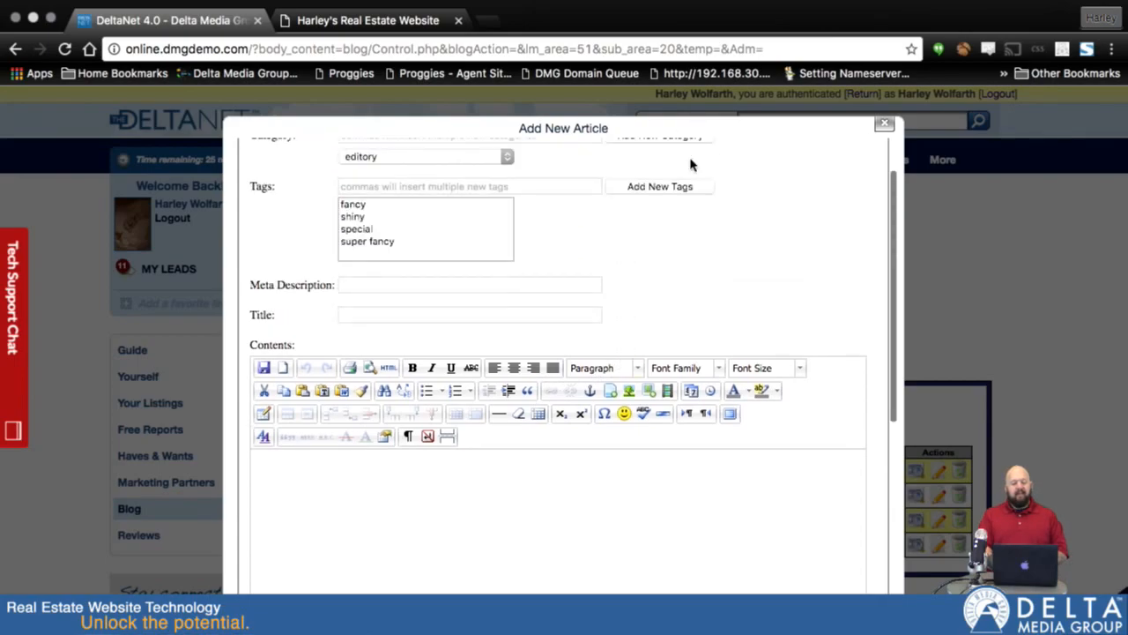
click(351, 326)
click(358, 291)
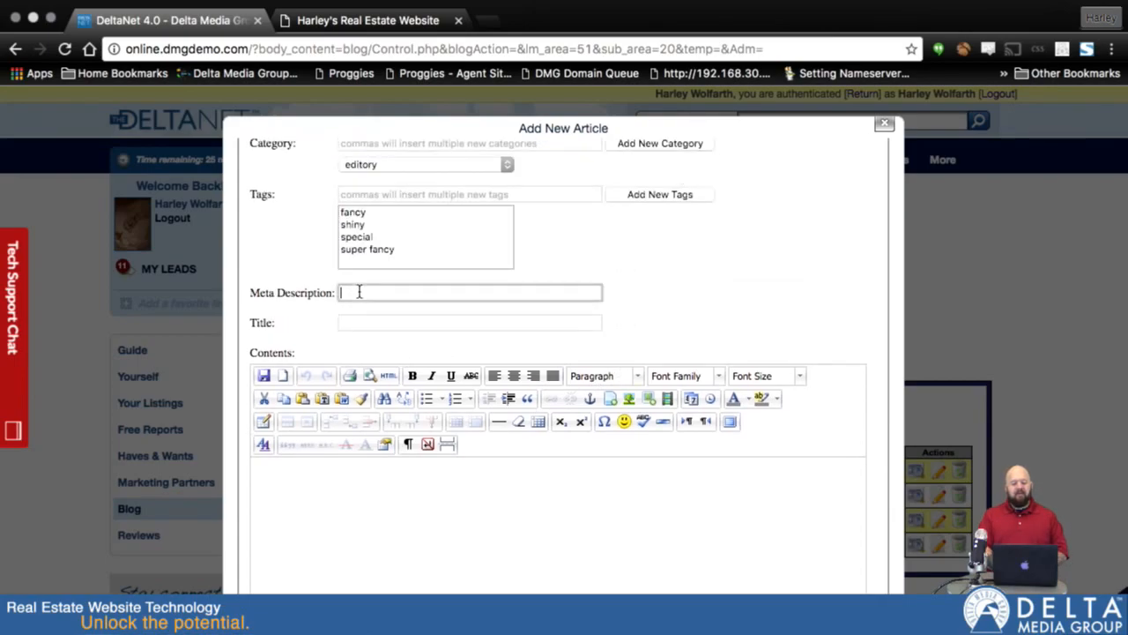
scroll(711, 345, down, 10)
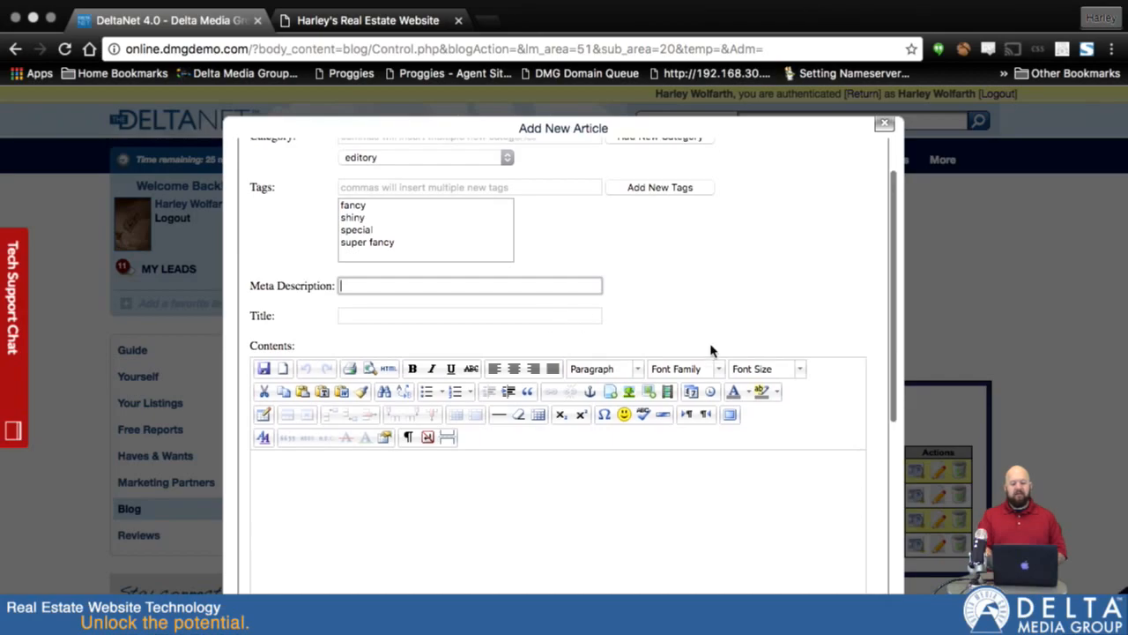
scroll(710, 345, up, 10)
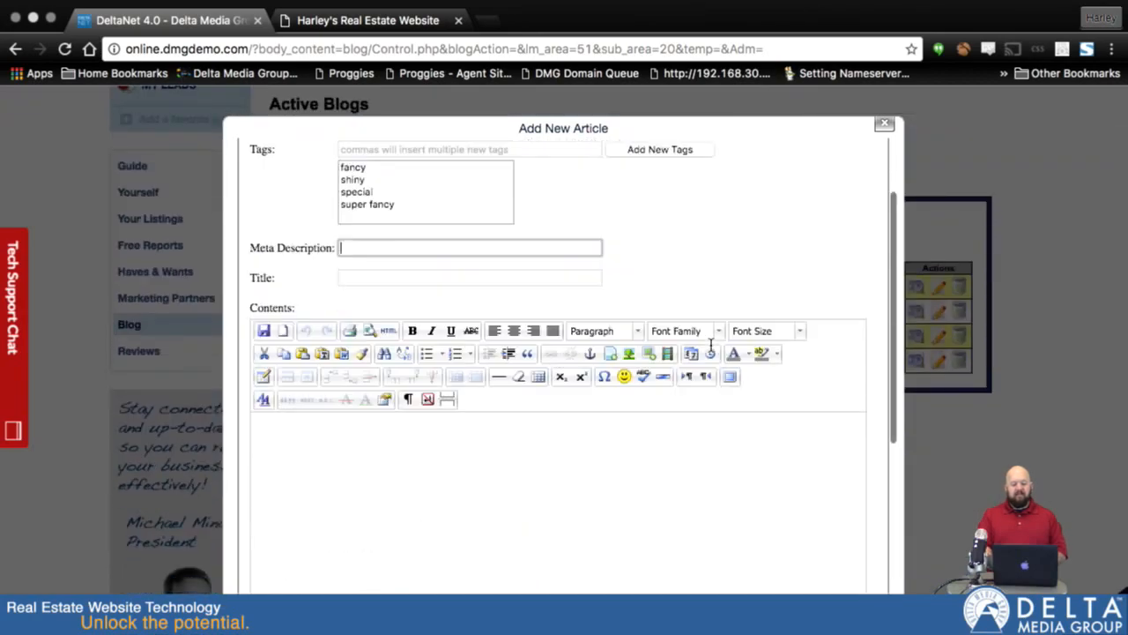
click(879, 128)
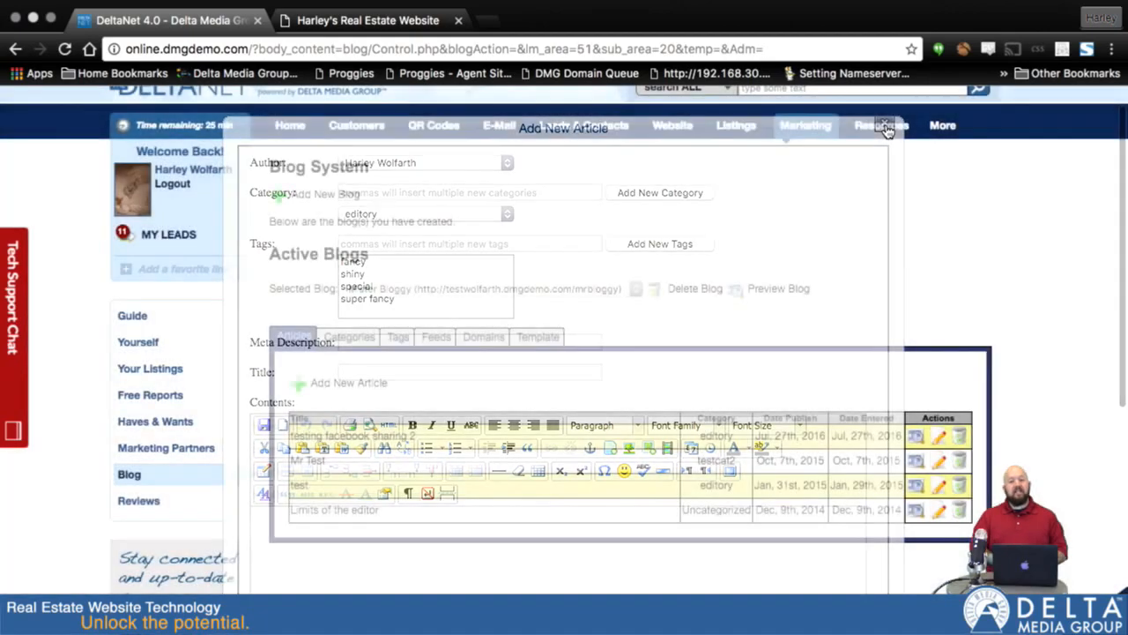
mouse_move(886, 131)
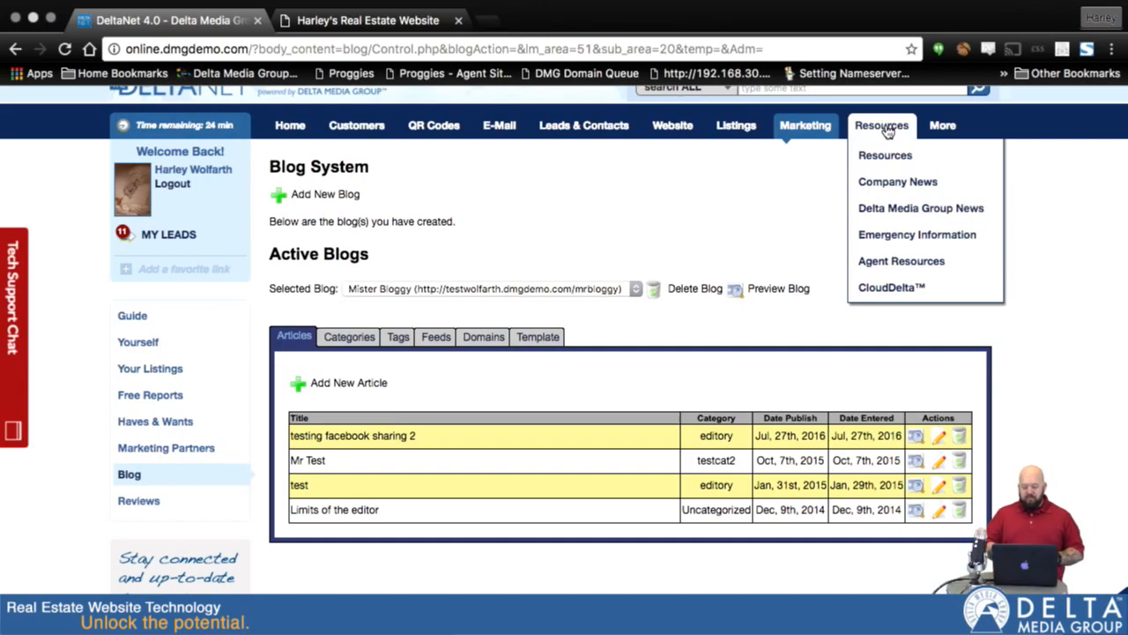
mouse_move(468, 130)
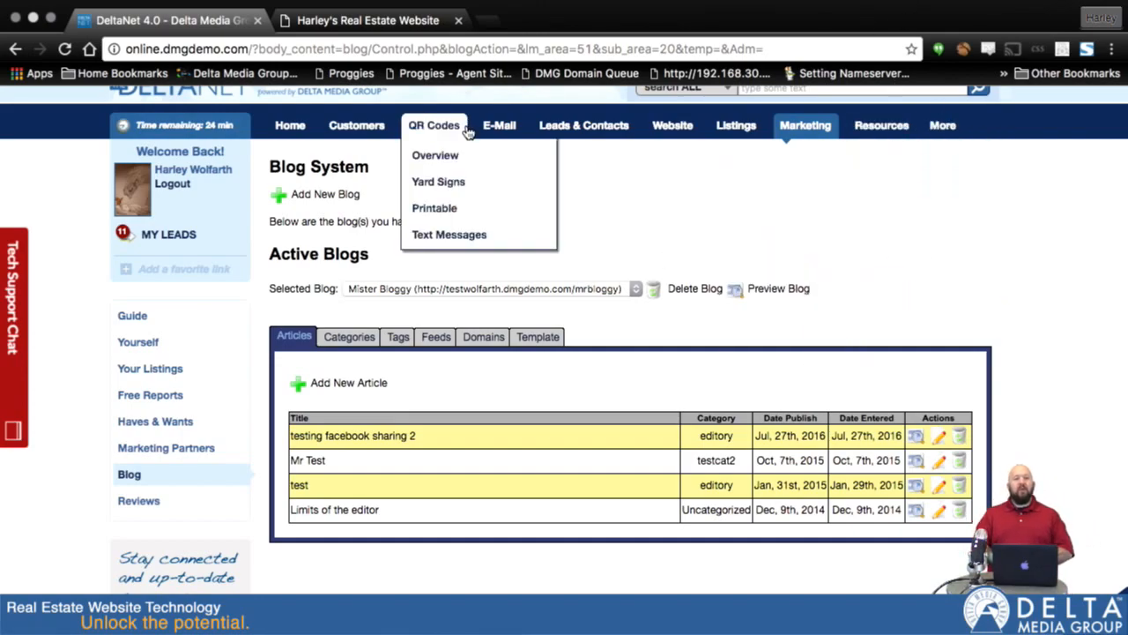